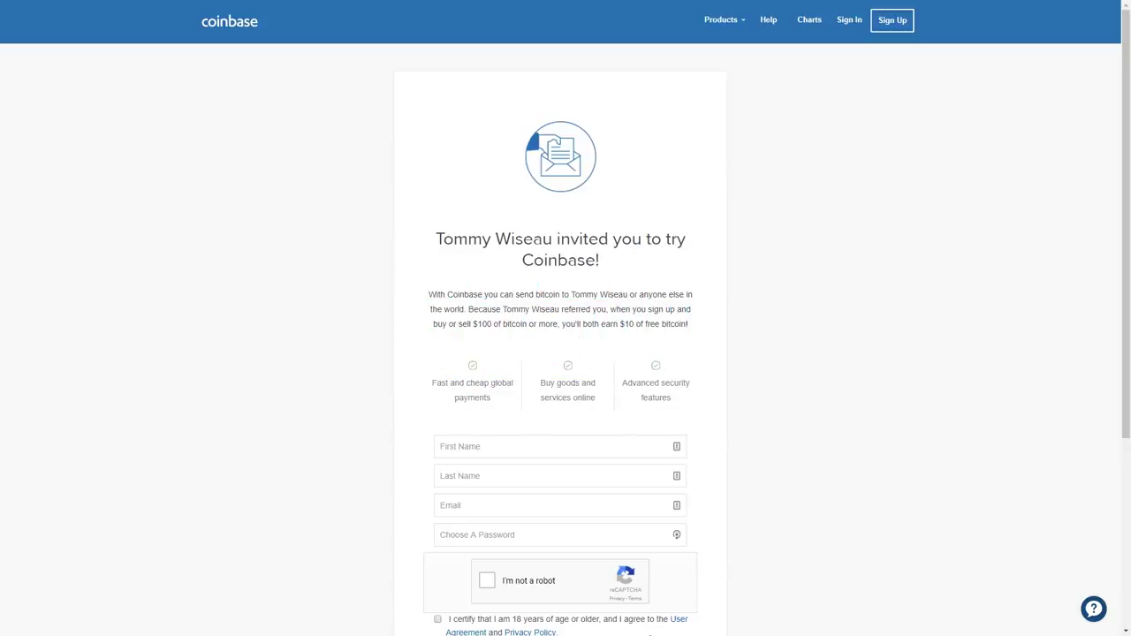
click(520, 447)
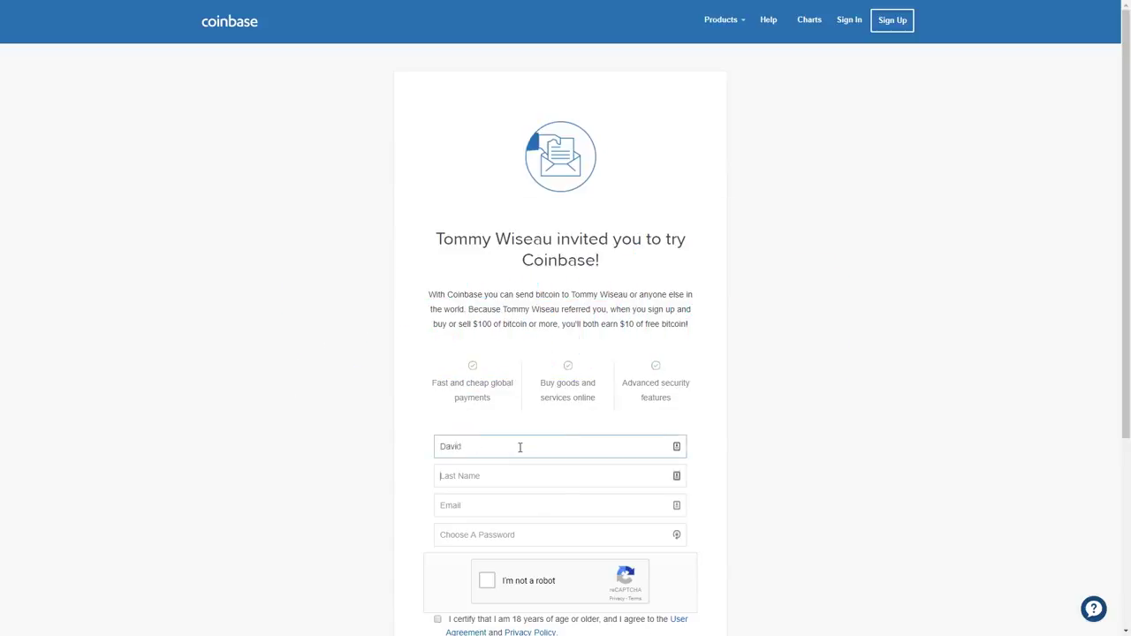
key(Tab)
key(Tab)
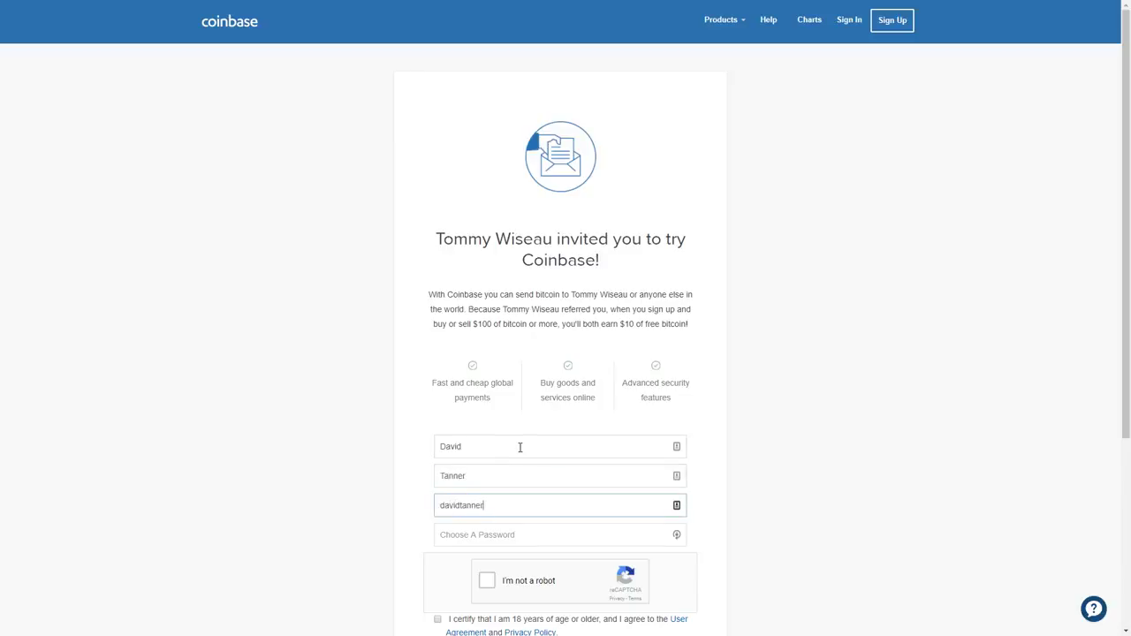
key(Tab)
text(**********)
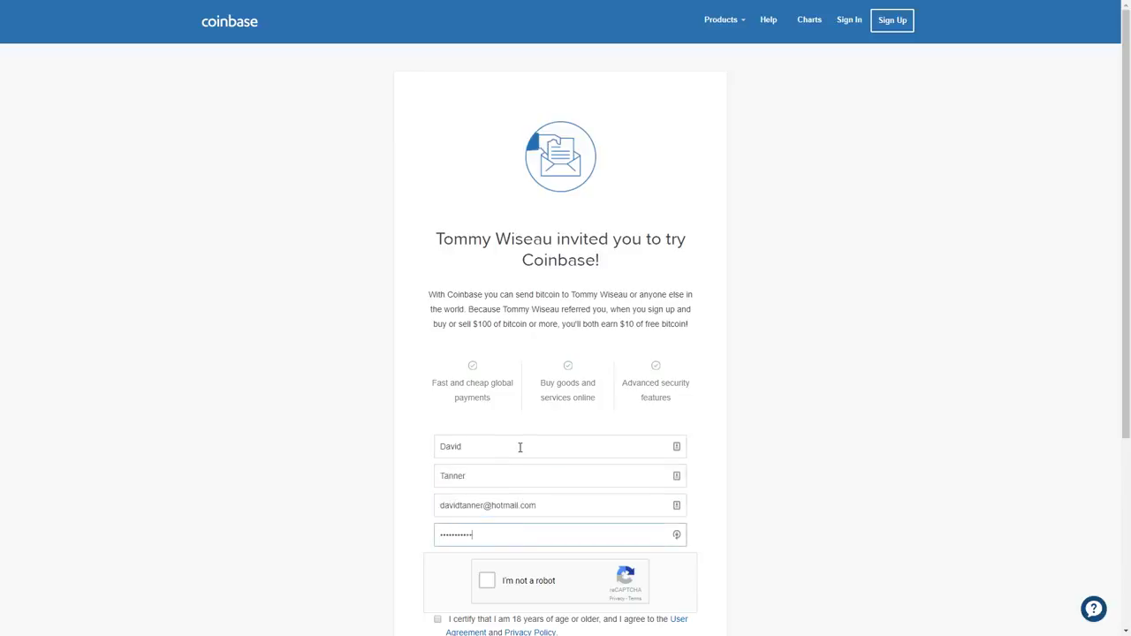
text(***)
Pass the reCAPTCHA, certify being over 18 and accept the terms, then submit the form
click(486, 600)
scroll(458, 471, down, 2)
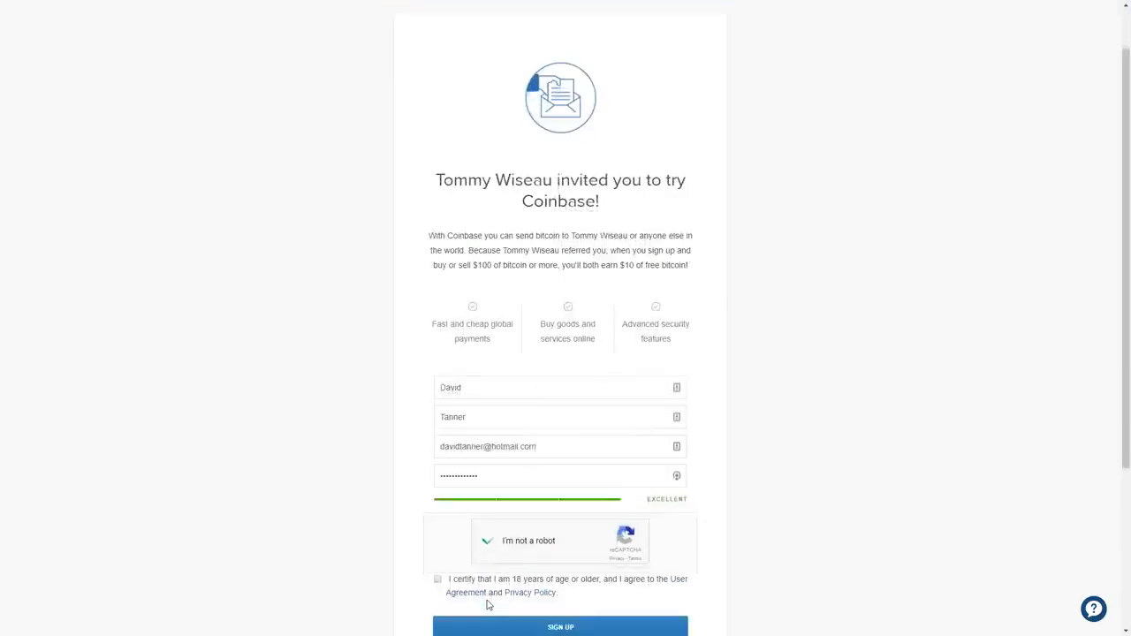
click(458, 471)
click(505, 512)
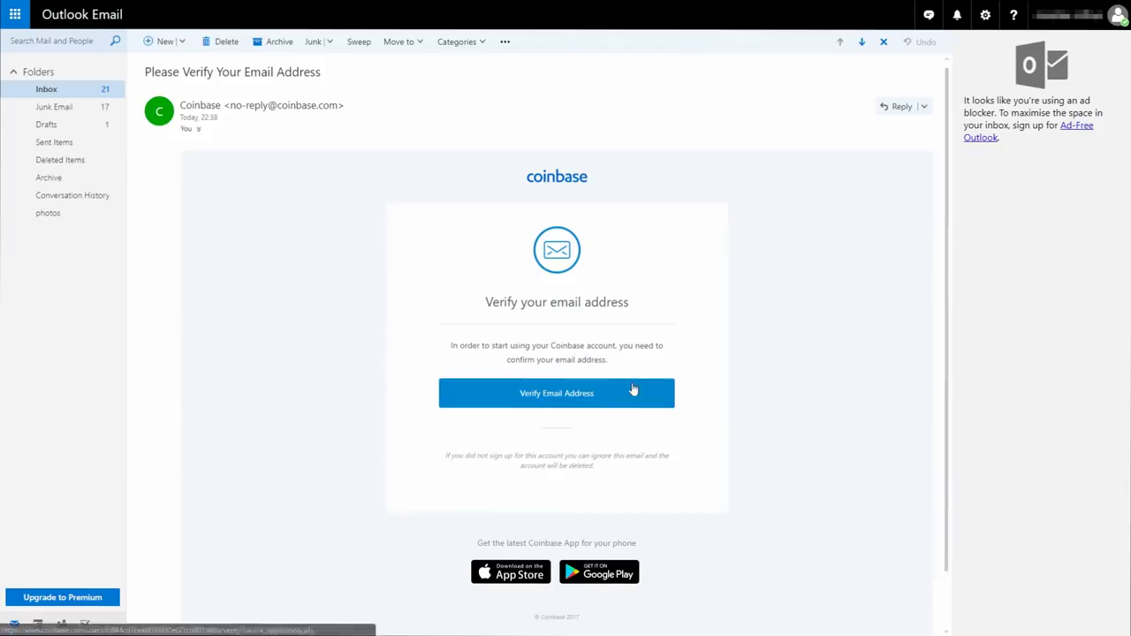
click(649, 389)
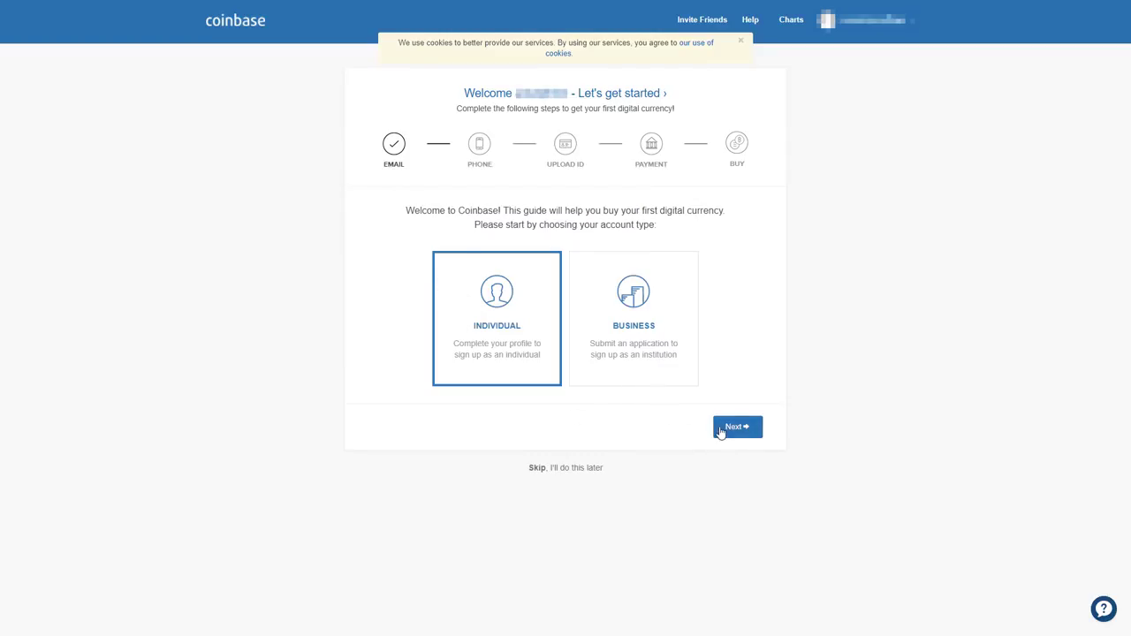
click(720, 431)
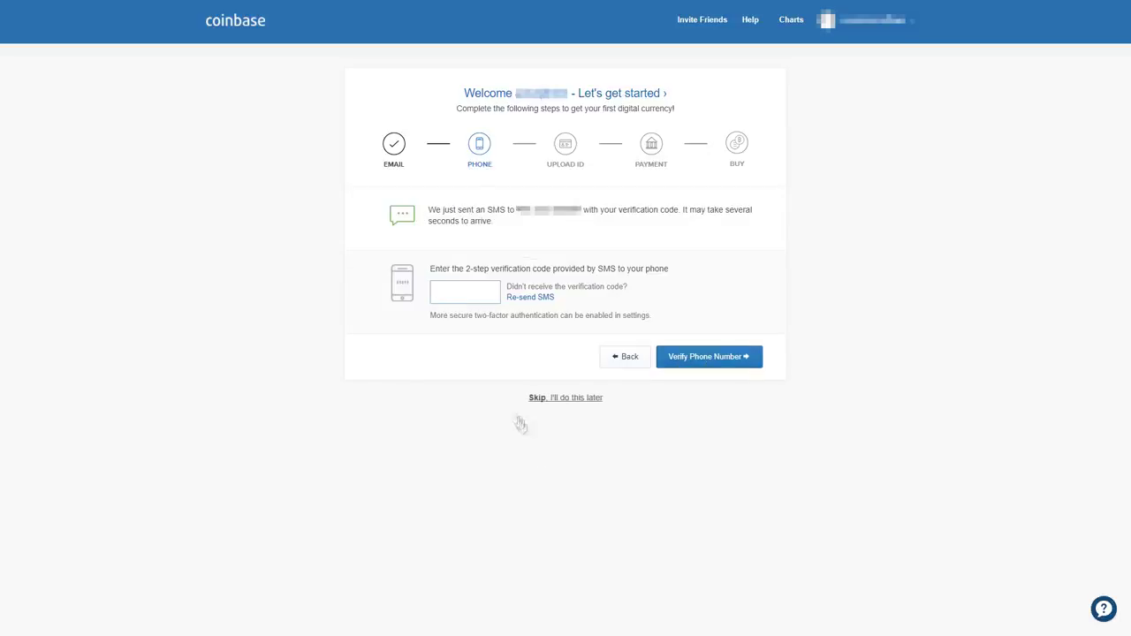
click(699, 357)
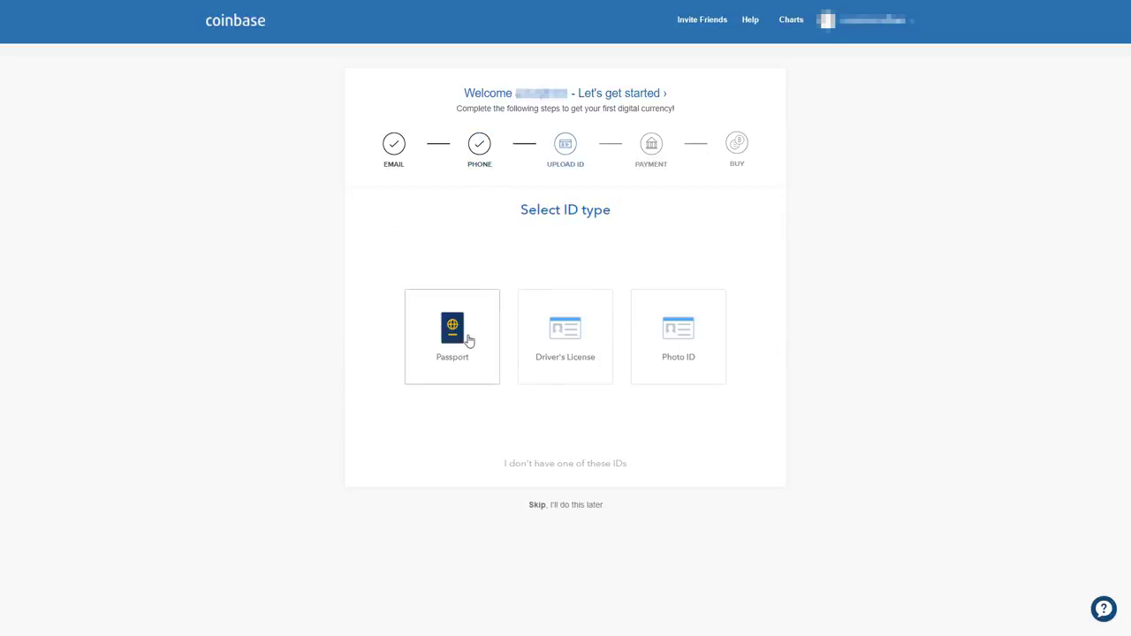
Choose a passport as ID, upload it by mobile camera, and skip adding a card
click(469, 341)
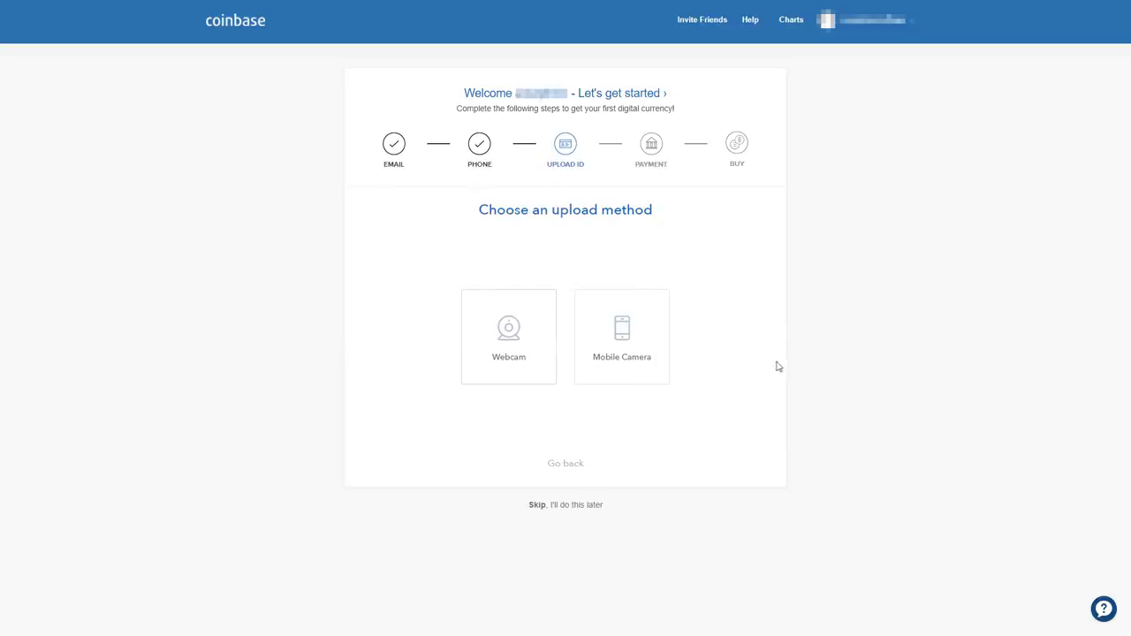
click(598, 348)
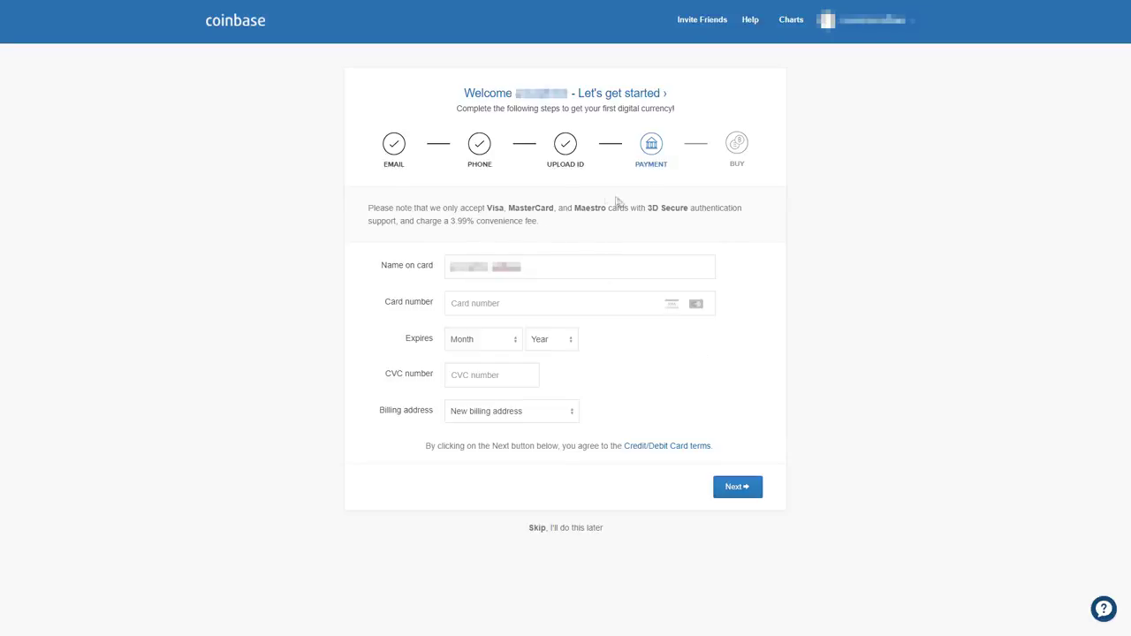
click(559, 529)
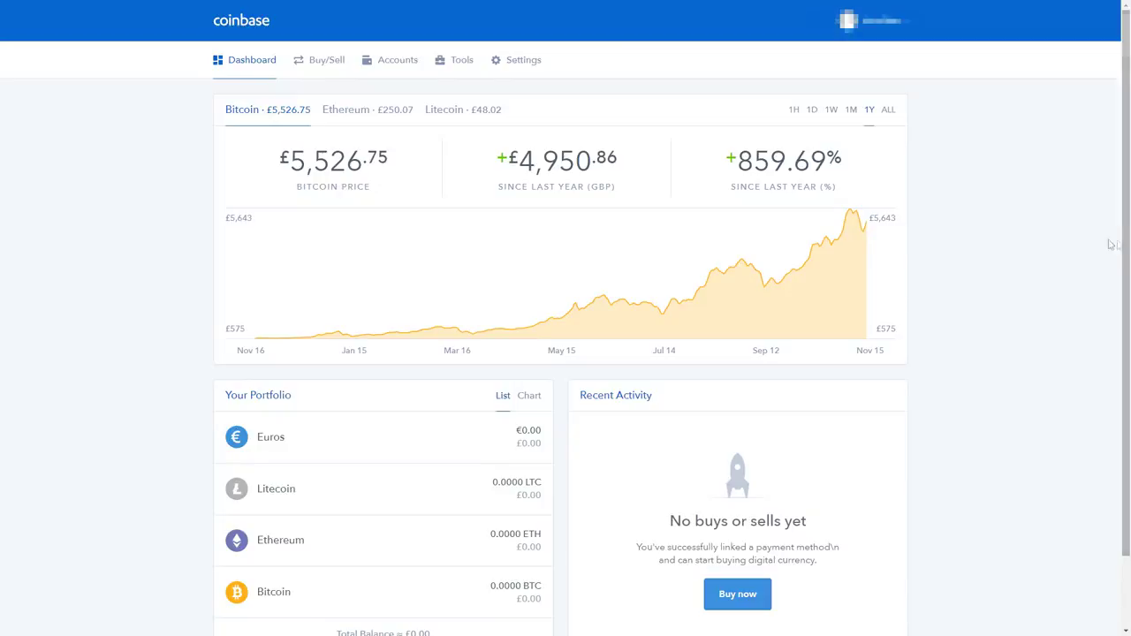
Draft a £100 Bitcoin purchase on Buy/Sell and highlight its £3.84 fee
click(326, 59)
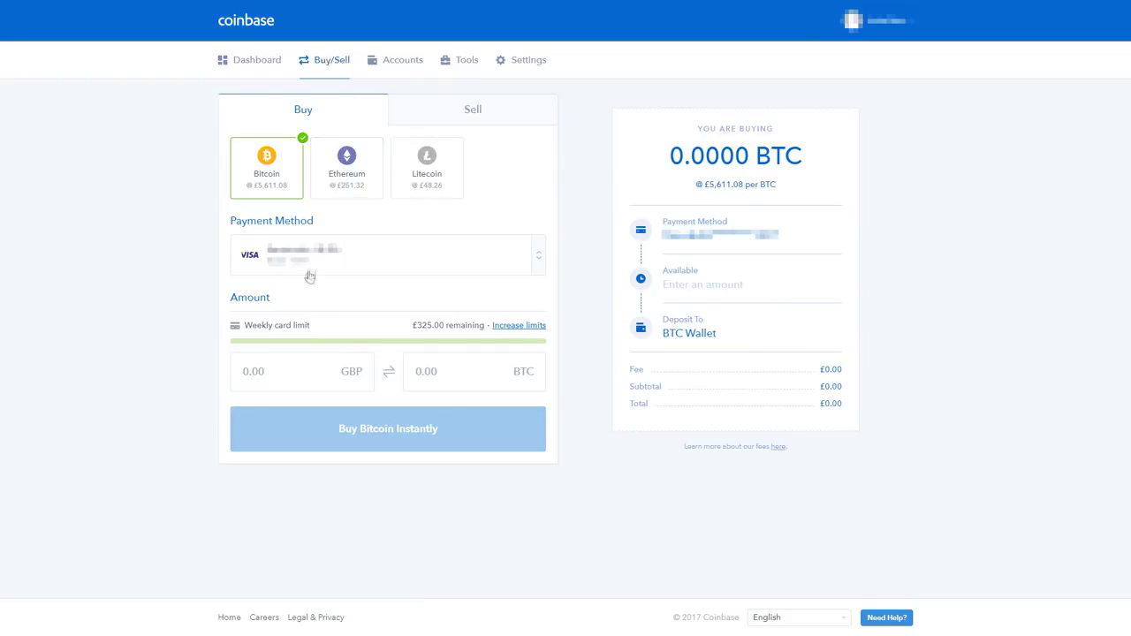
click(272, 372)
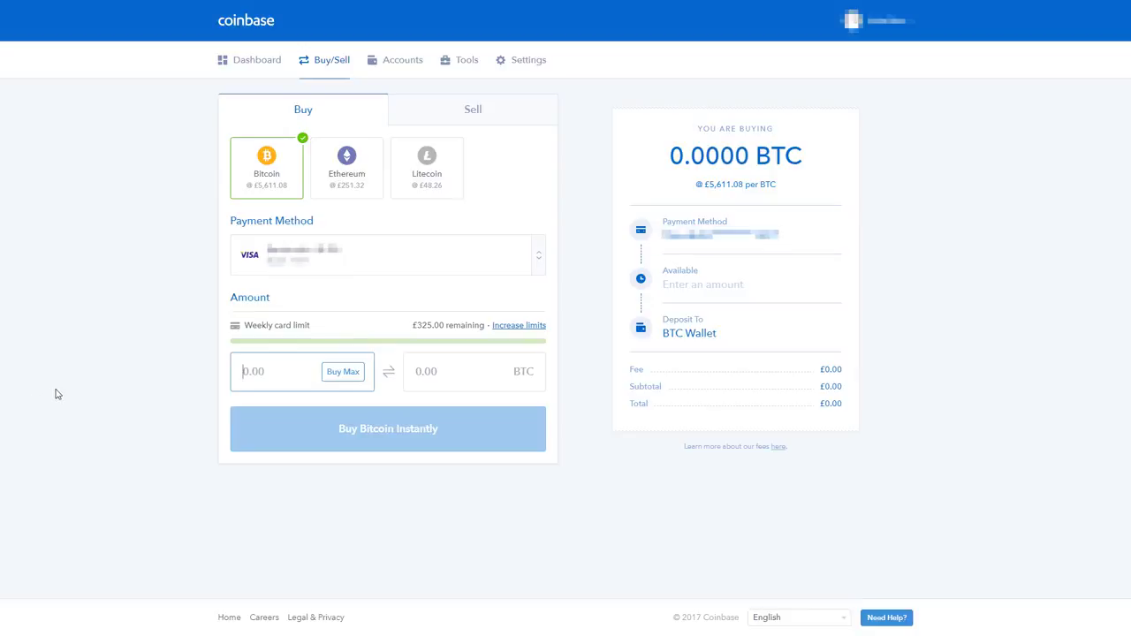
text(100)
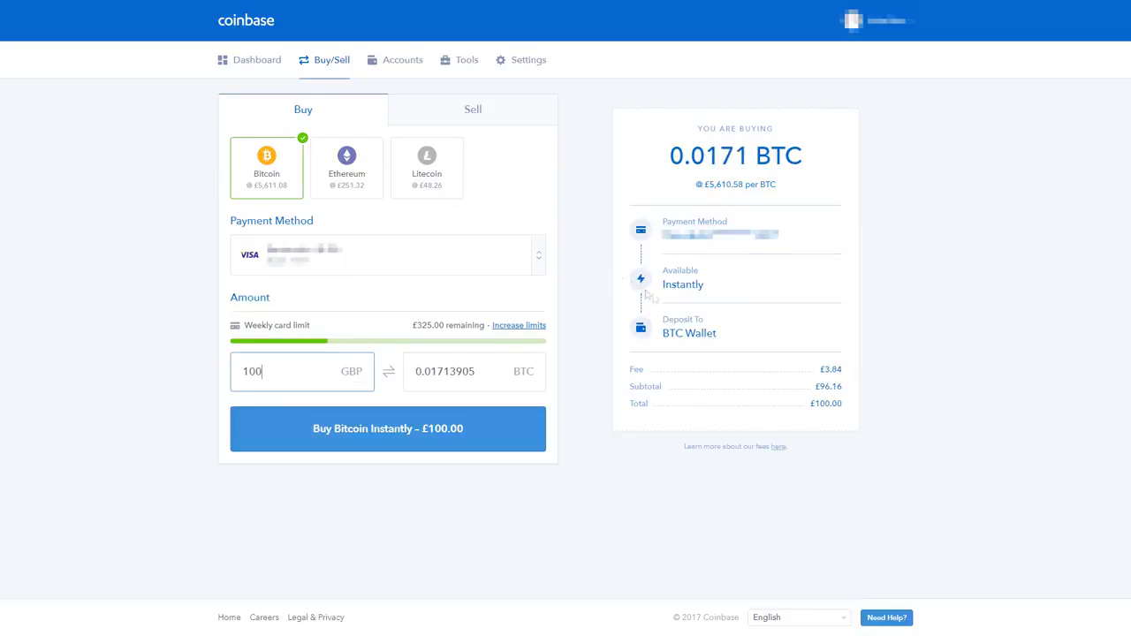
drag(816, 370, 844, 374)
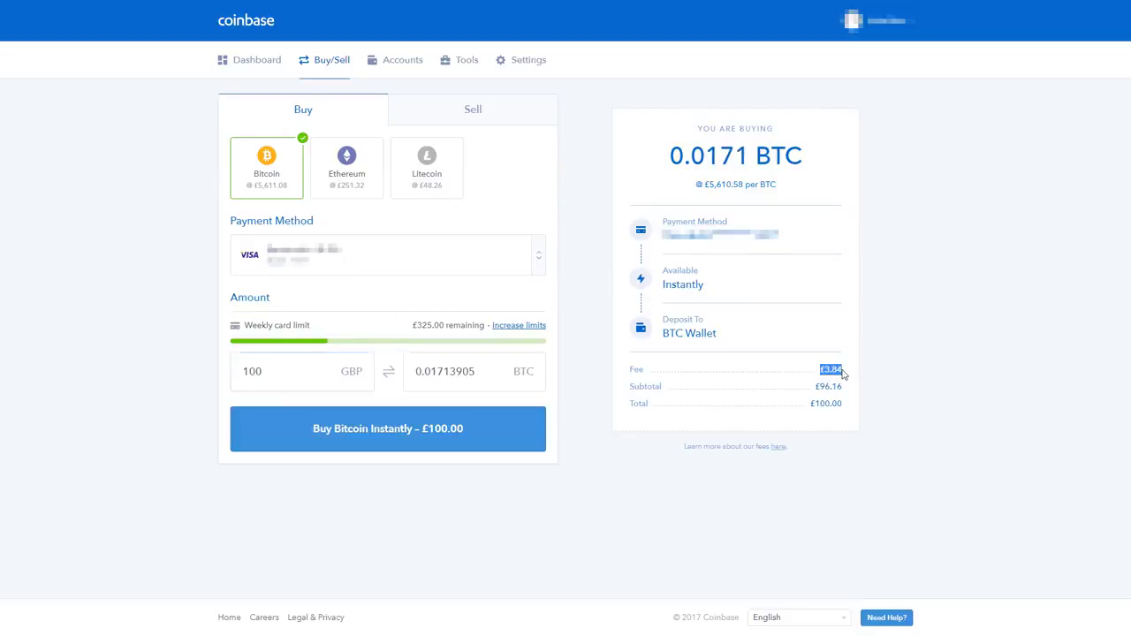
click(907, 399)
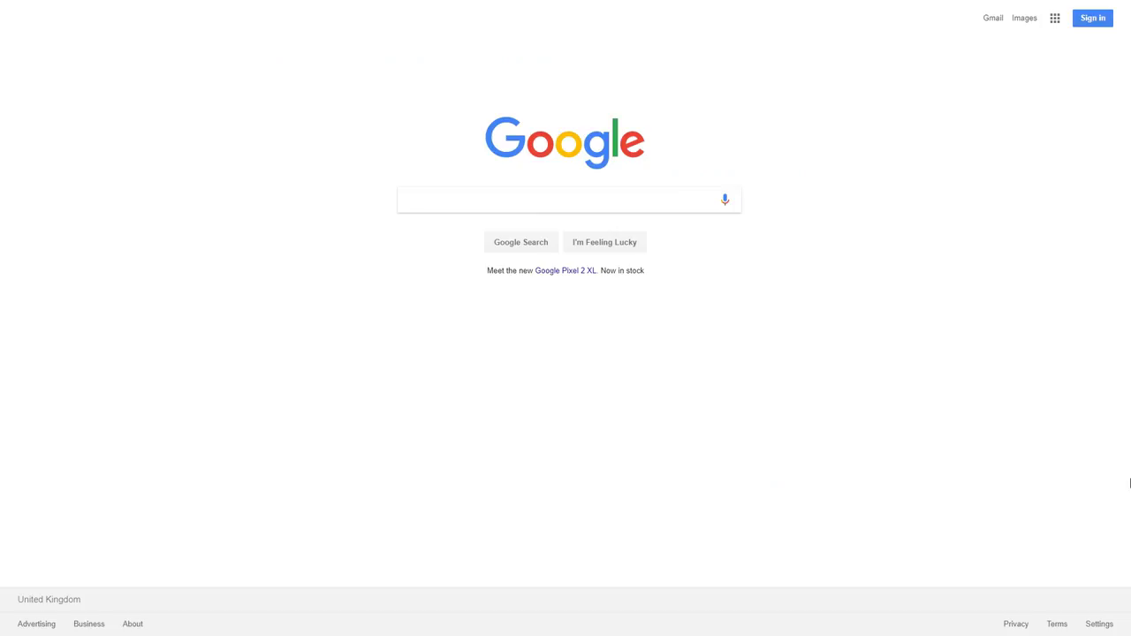
Search Google for 'gdax' and open the GDAX website
text(gdax)
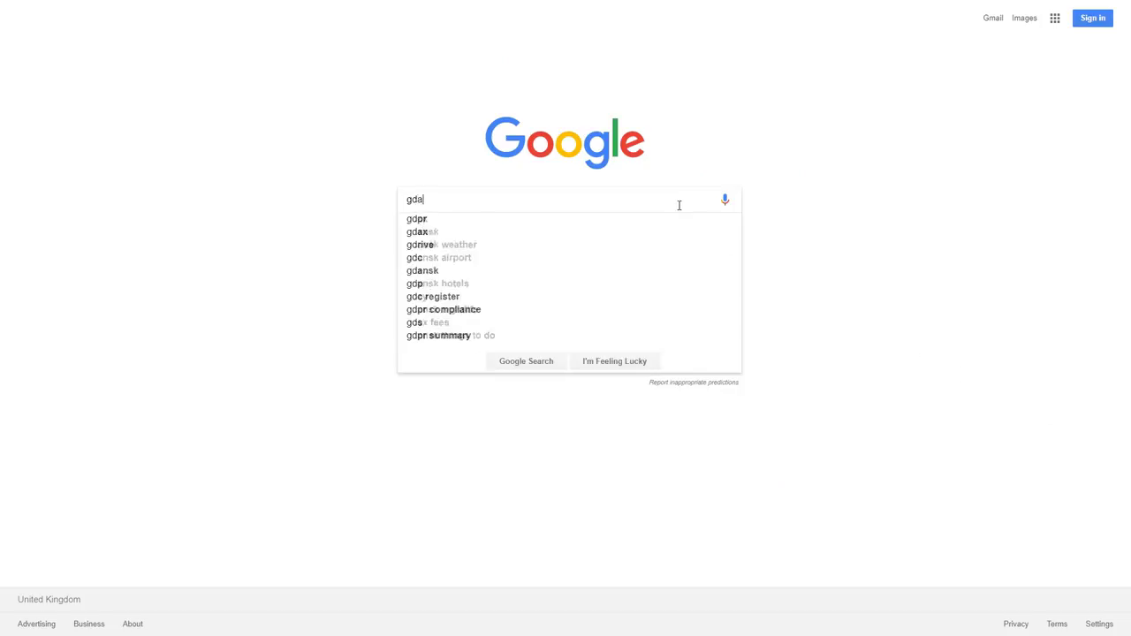
key(Return)
click(348, 106)
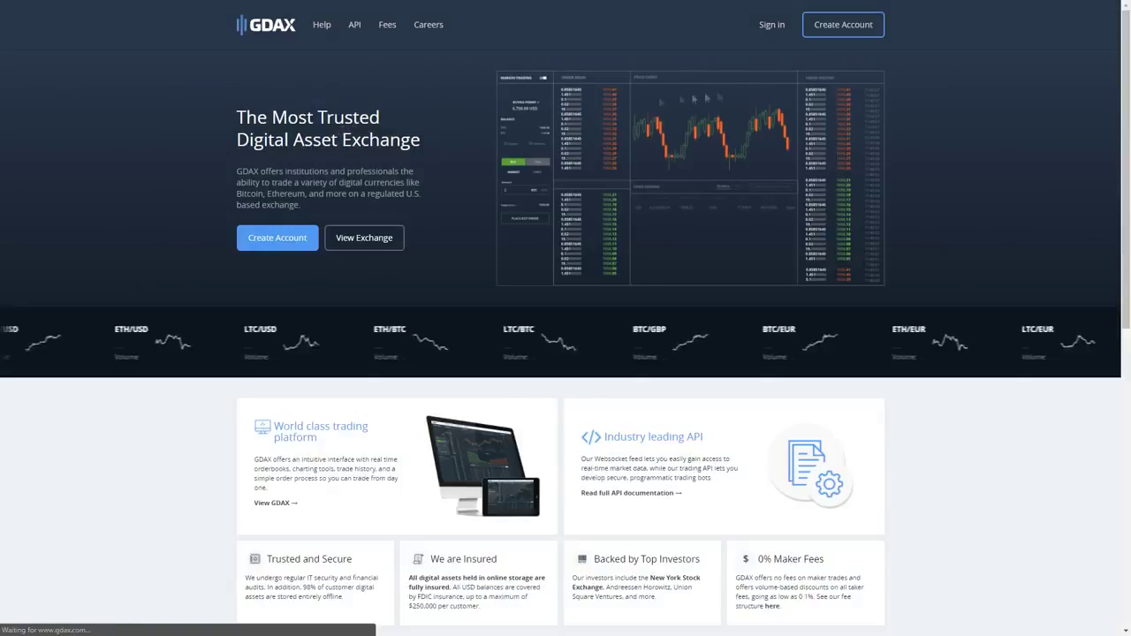
click(772, 25)
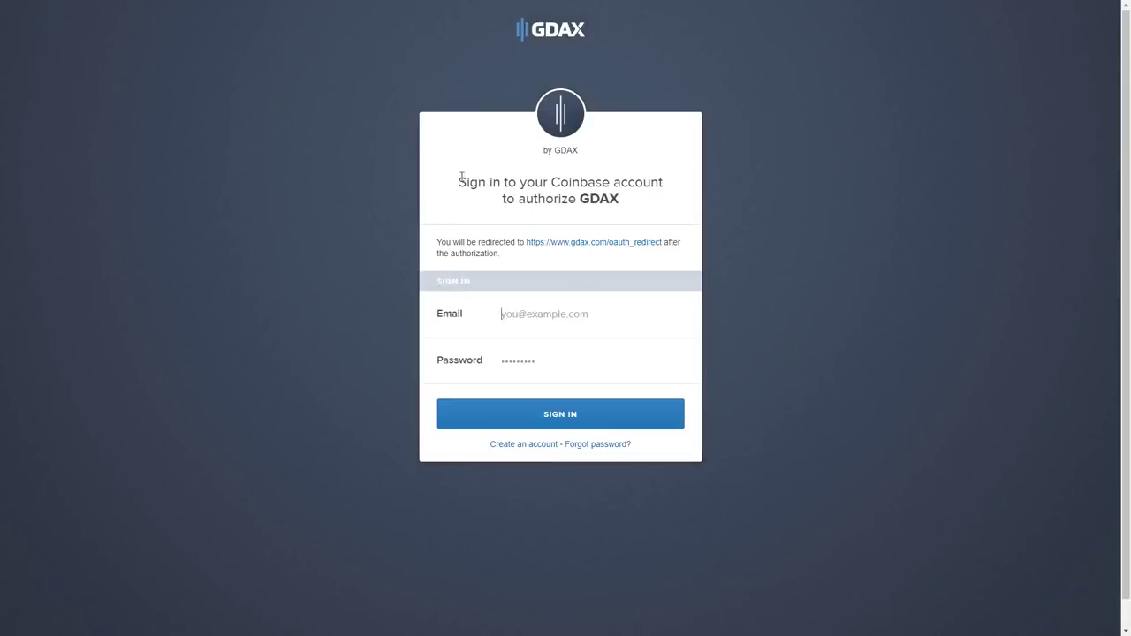
drag(458, 182, 675, 186)
click(549, 309)
key(Tab)
text(•••••)
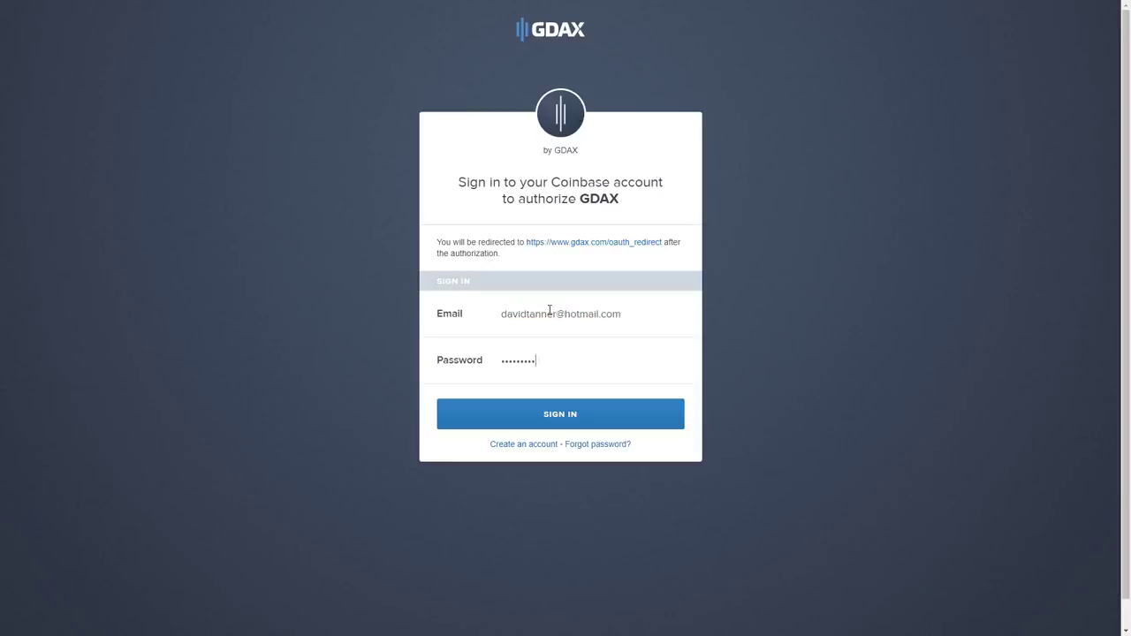
text(•••••)
click(512, 414)
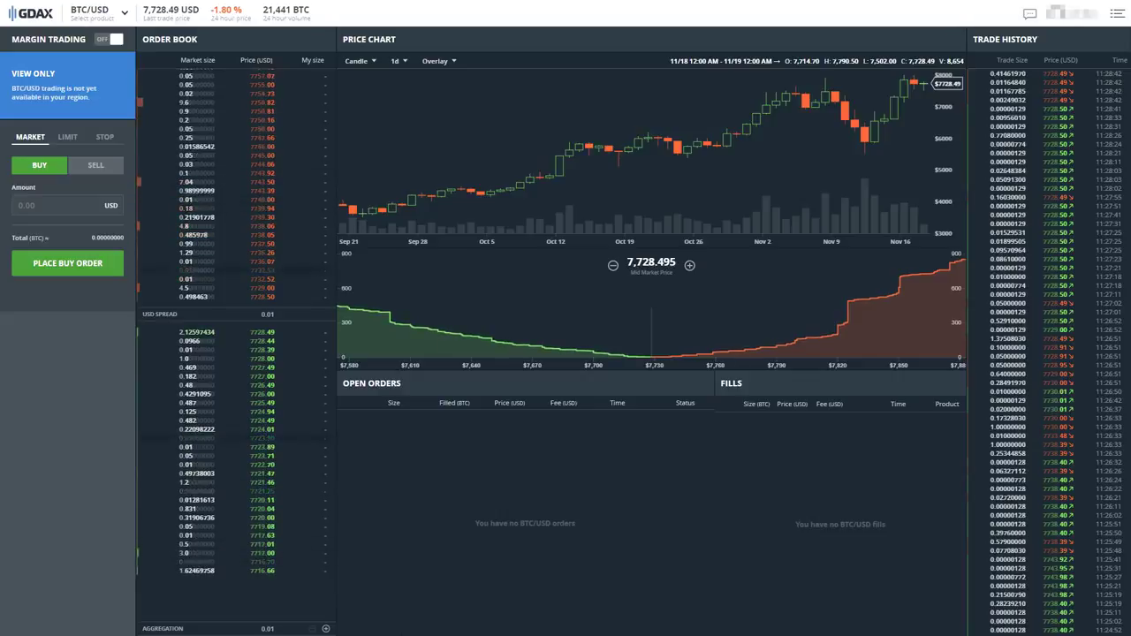
Switch the GDAX trading pair to BTC/GBP, then to BTC/EUR
click(99, 20)
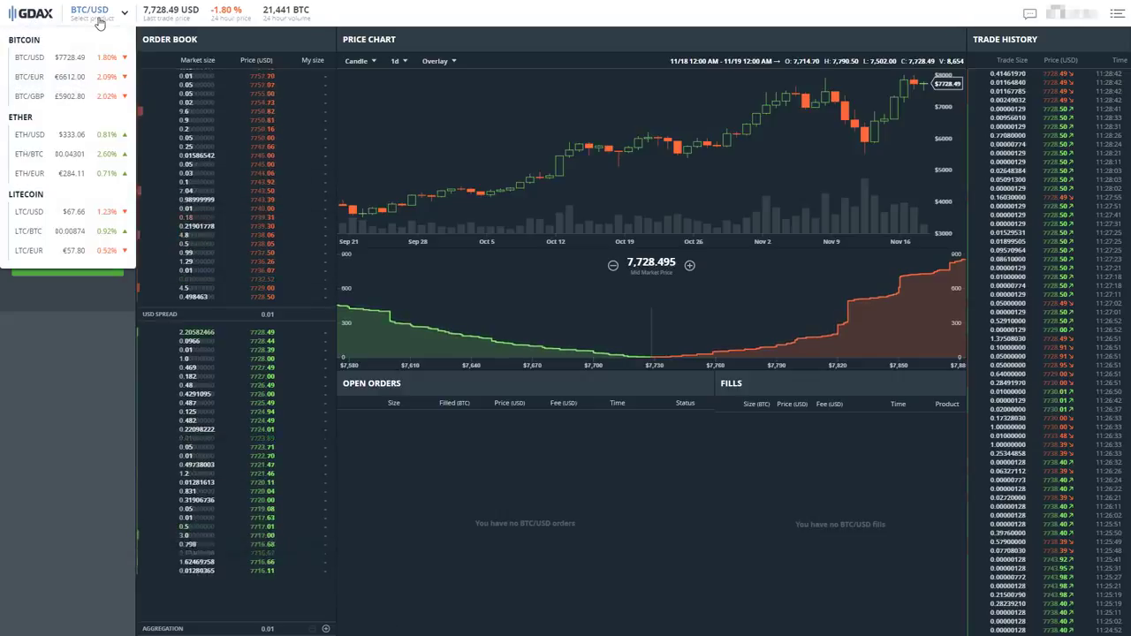
click(87, 97)
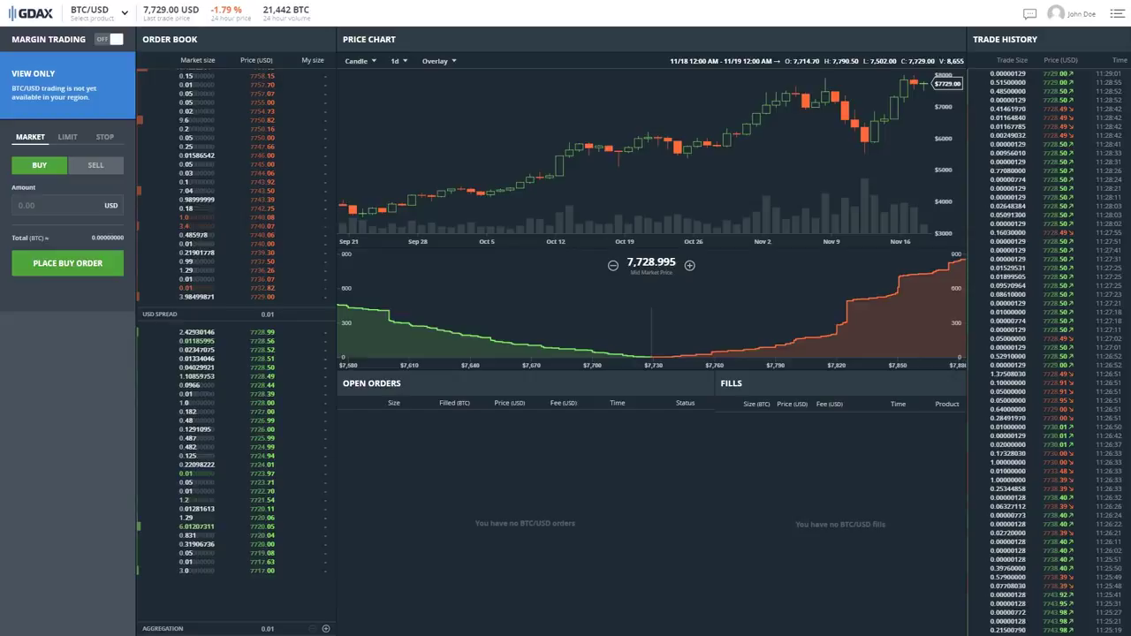
click(92, 12)
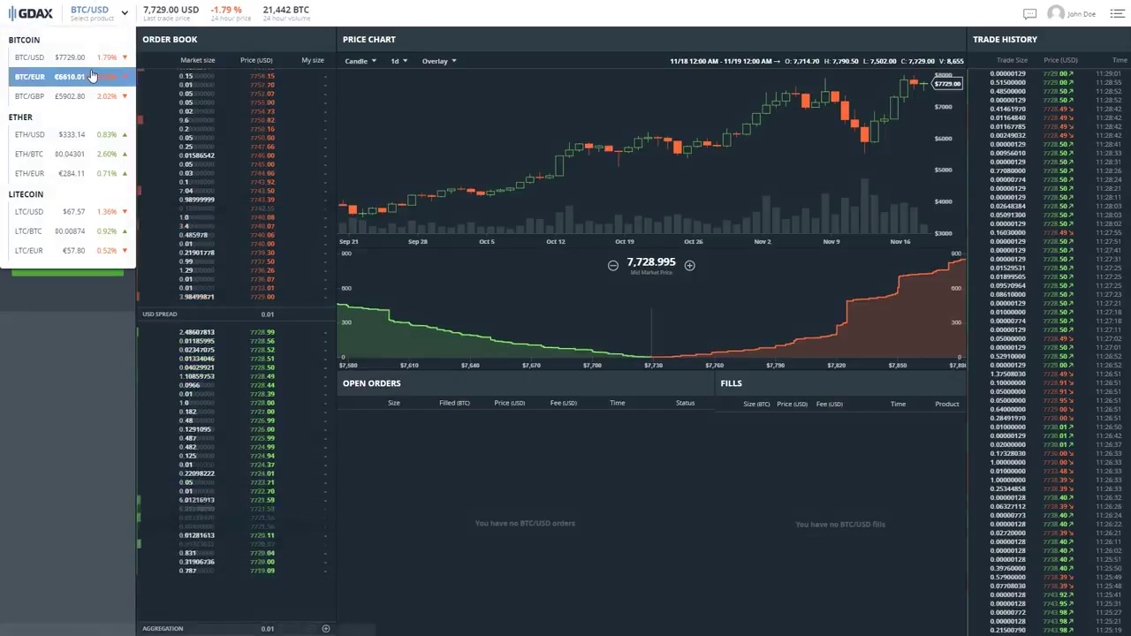
click(92, 76)
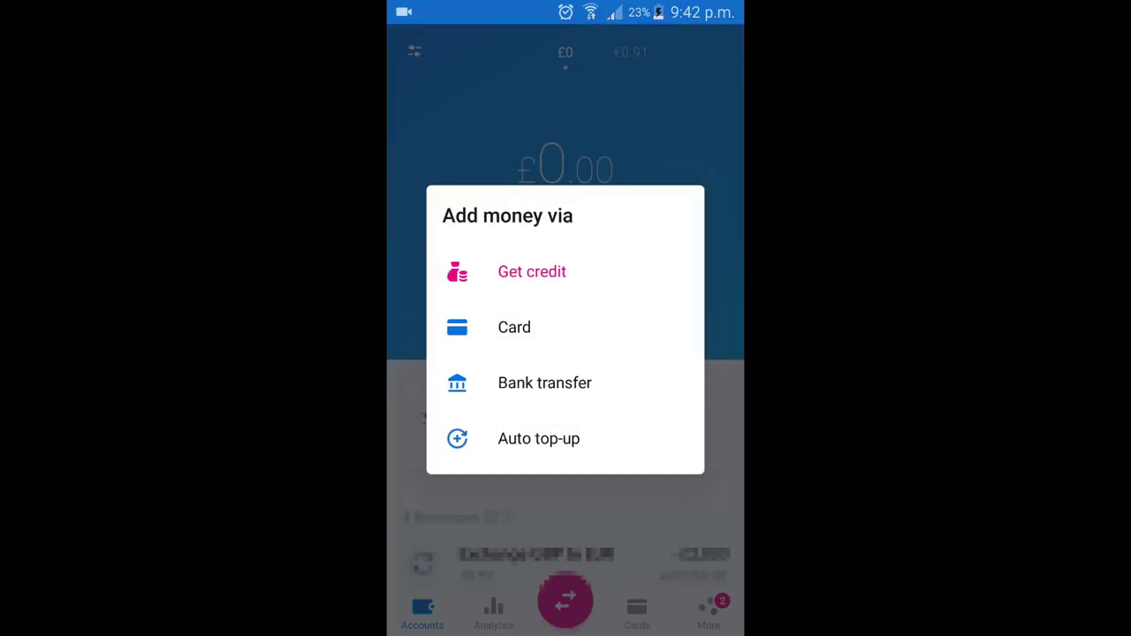
Top up Revolut with £100 by card and exchange the 100 GBP into euros
click(514, 327)
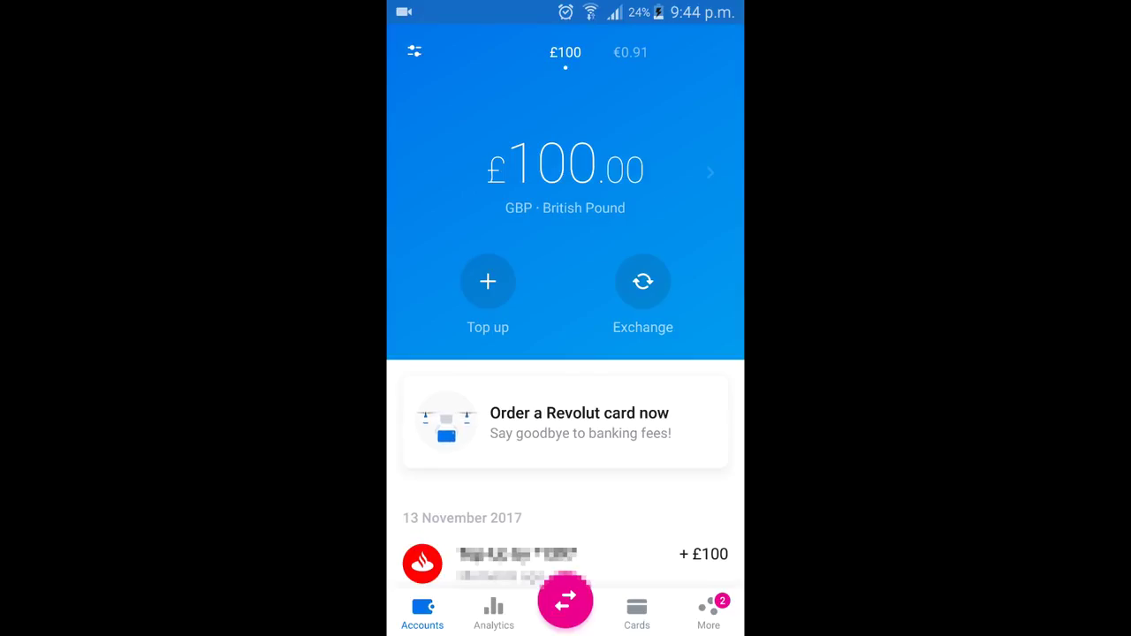
click(642, 281)
text(100)
click(566, 338)
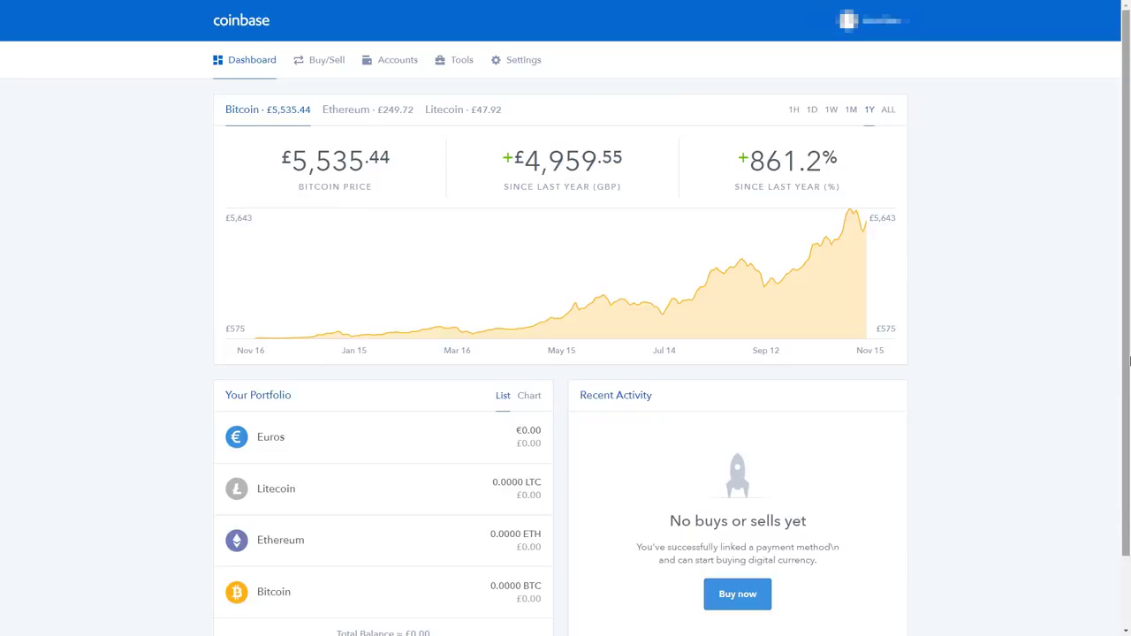
Start a euro deposit into the EUR Wallet and confirm the reference number was noted
click(403, 62)
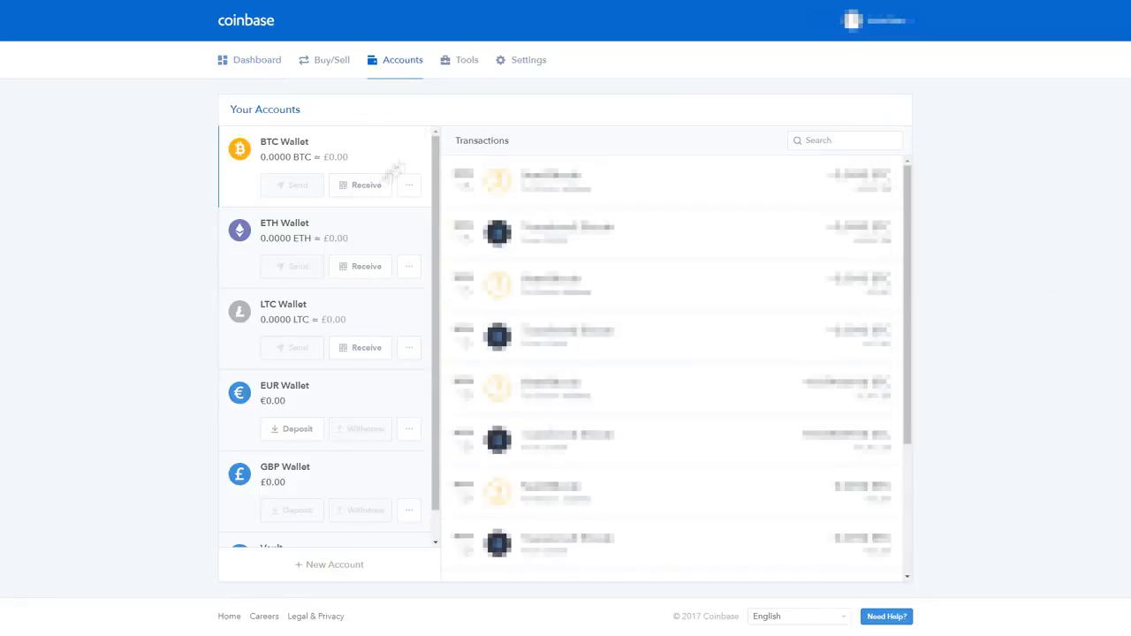
click(291, 429)
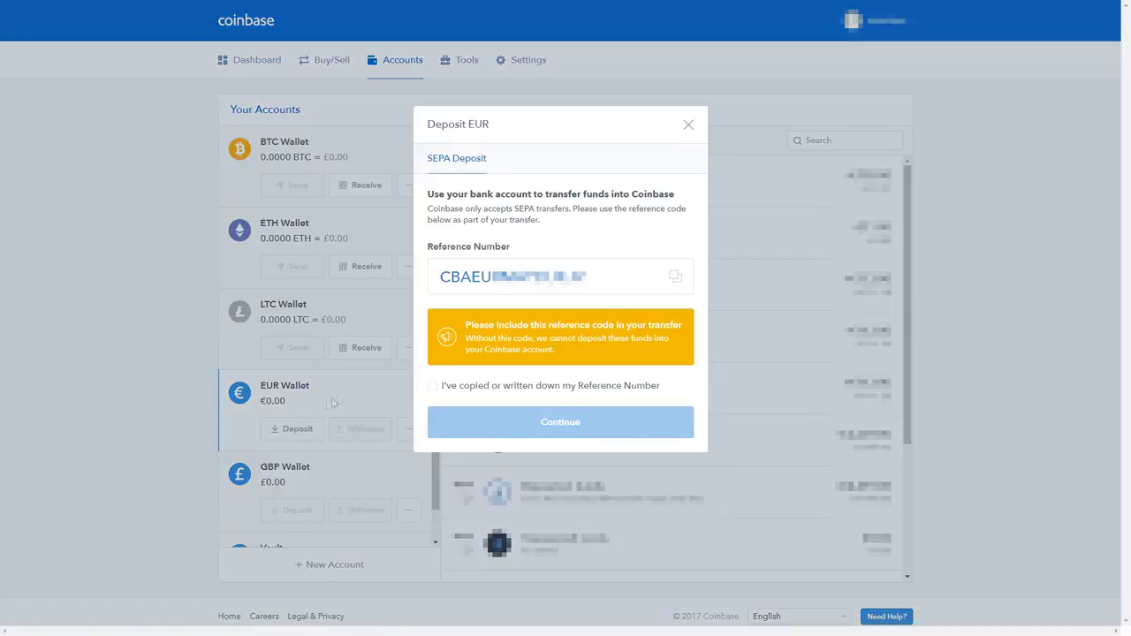
click(432, 385)
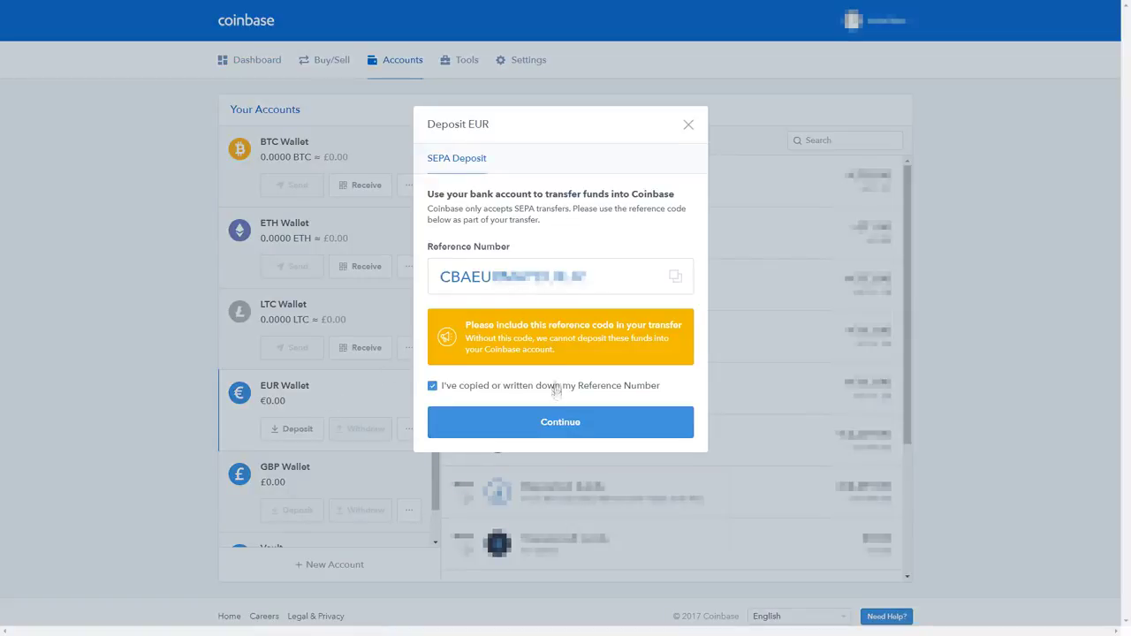
click(561, 422)
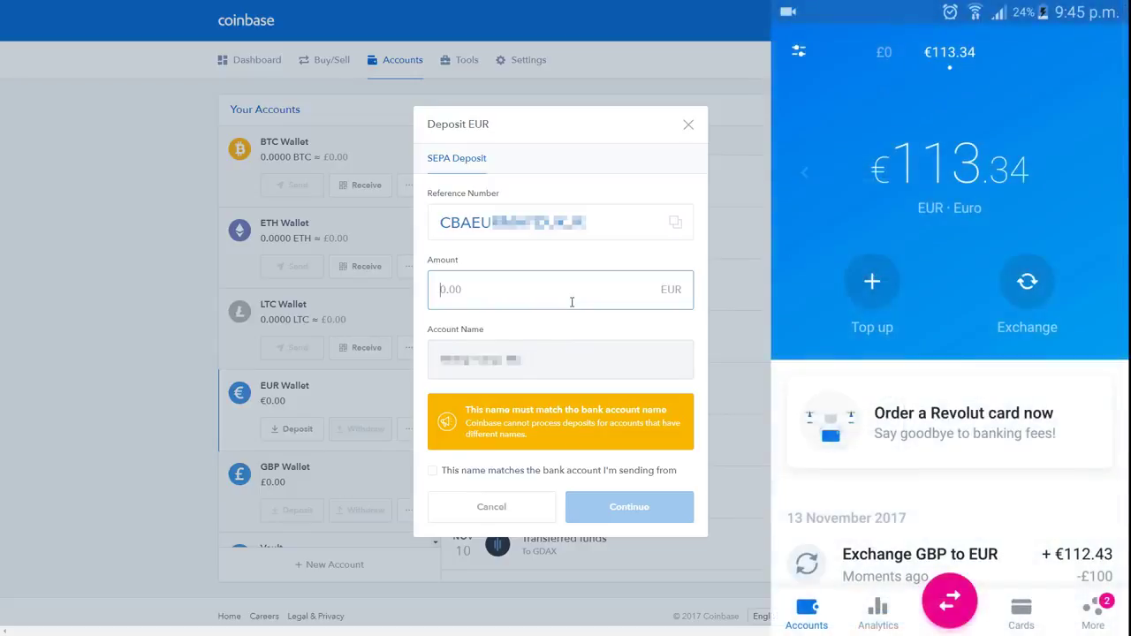
Enter a €113 deposit, confirm the name matches, and view the SEPA transfer details
text(113)
click(550, 471)
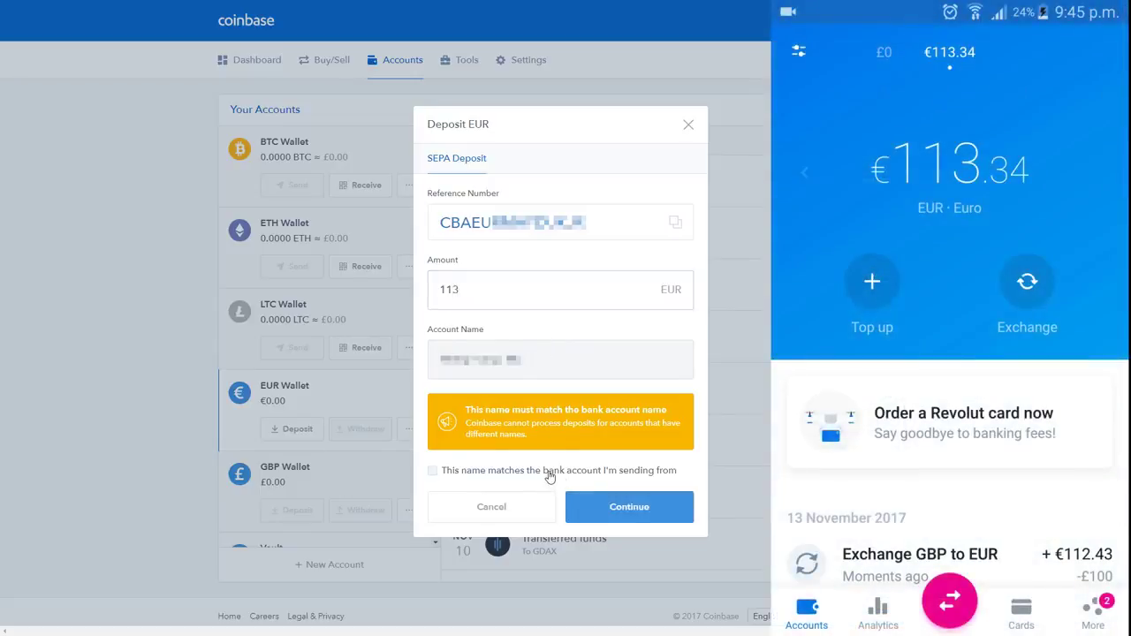
click(605, 506)
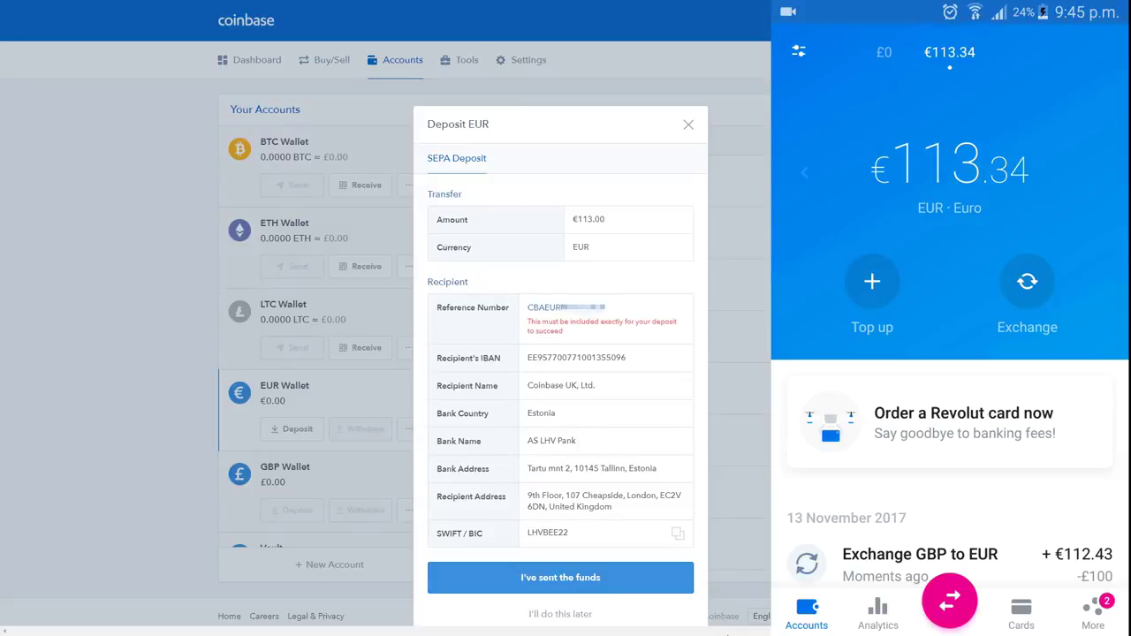
click(949, 601)
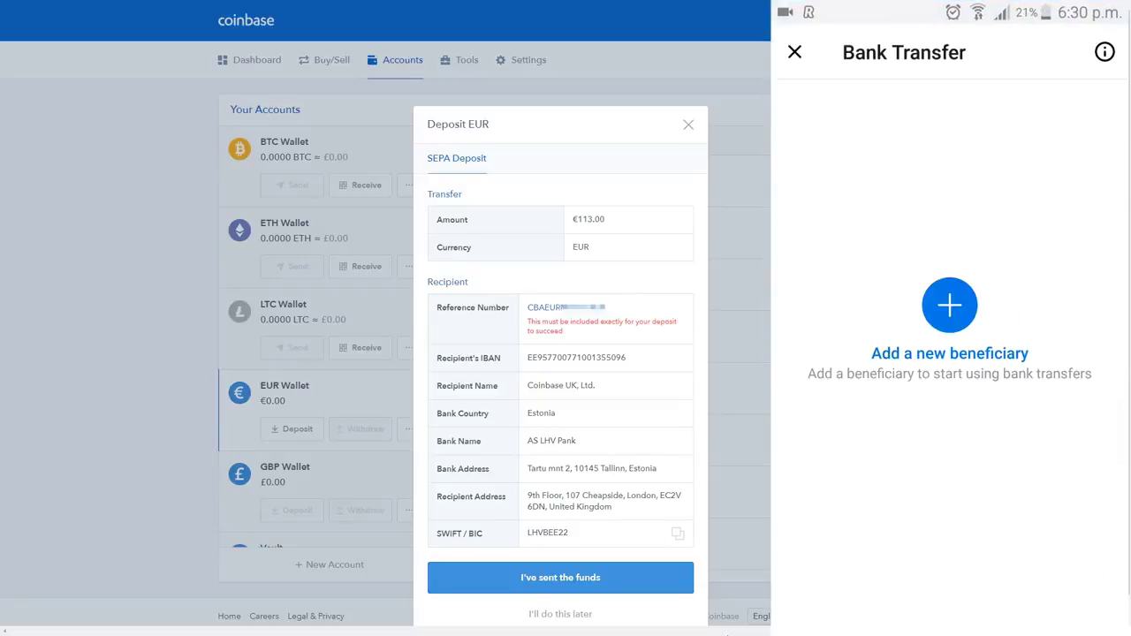
Add a new business beneficiary located in Estonia
click(949, 305)
click(804, 348)
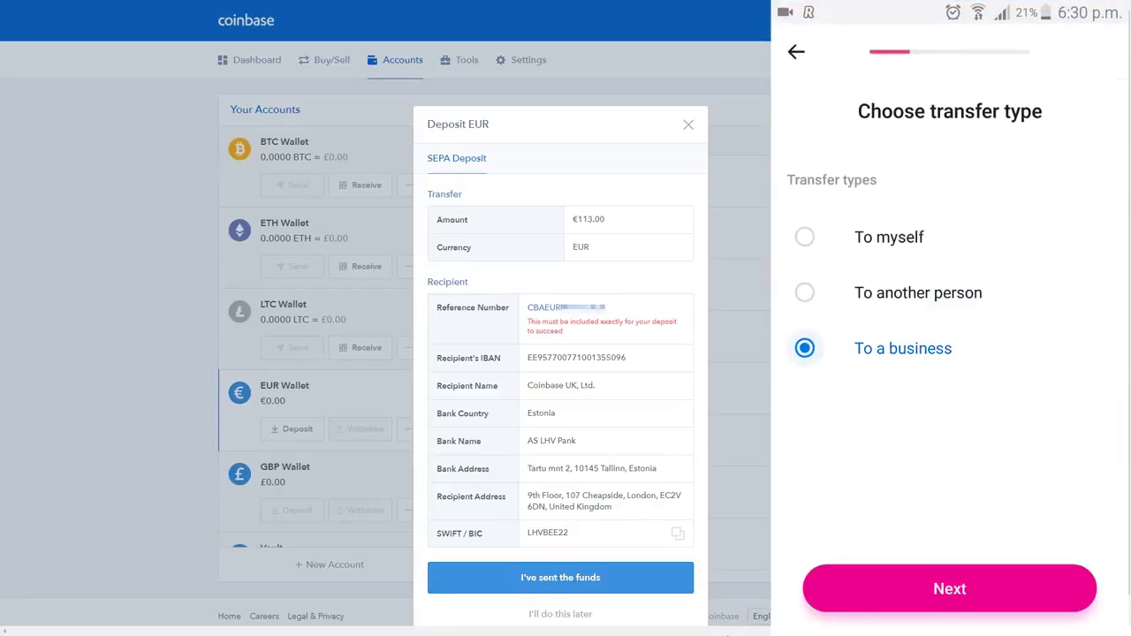
click(949, 588)
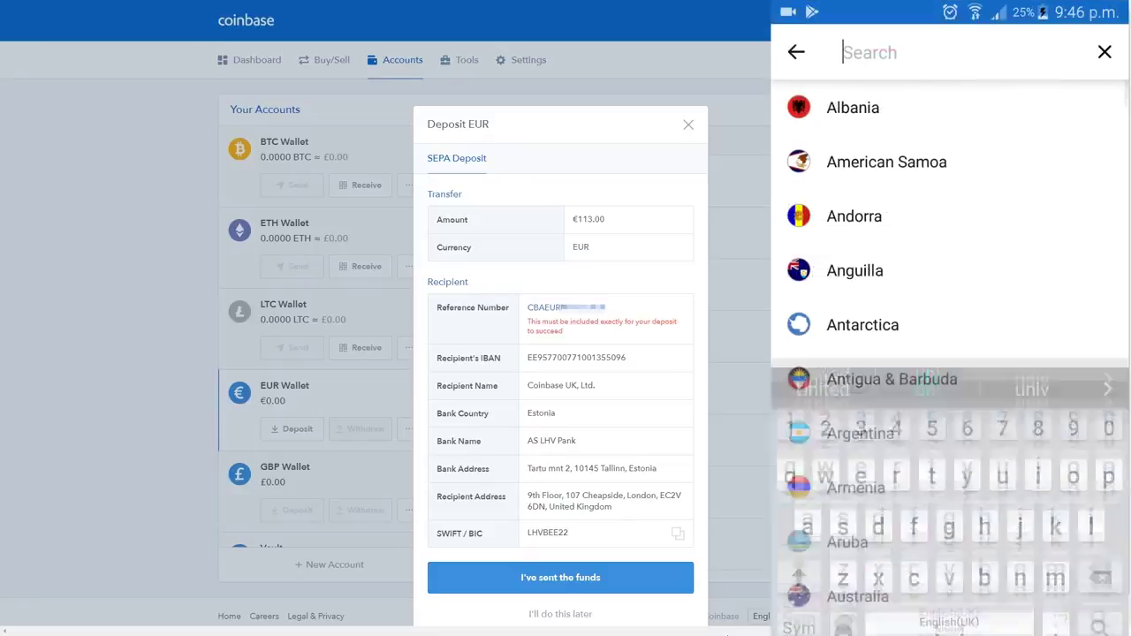
text(est)
click(853, 107)
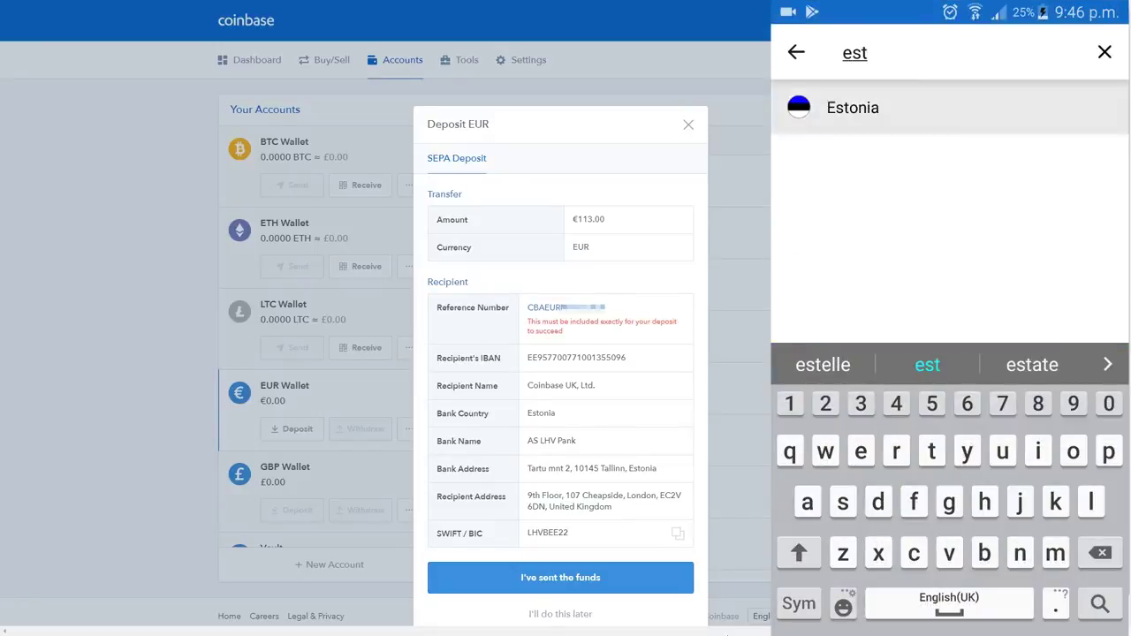
click(949, 588)
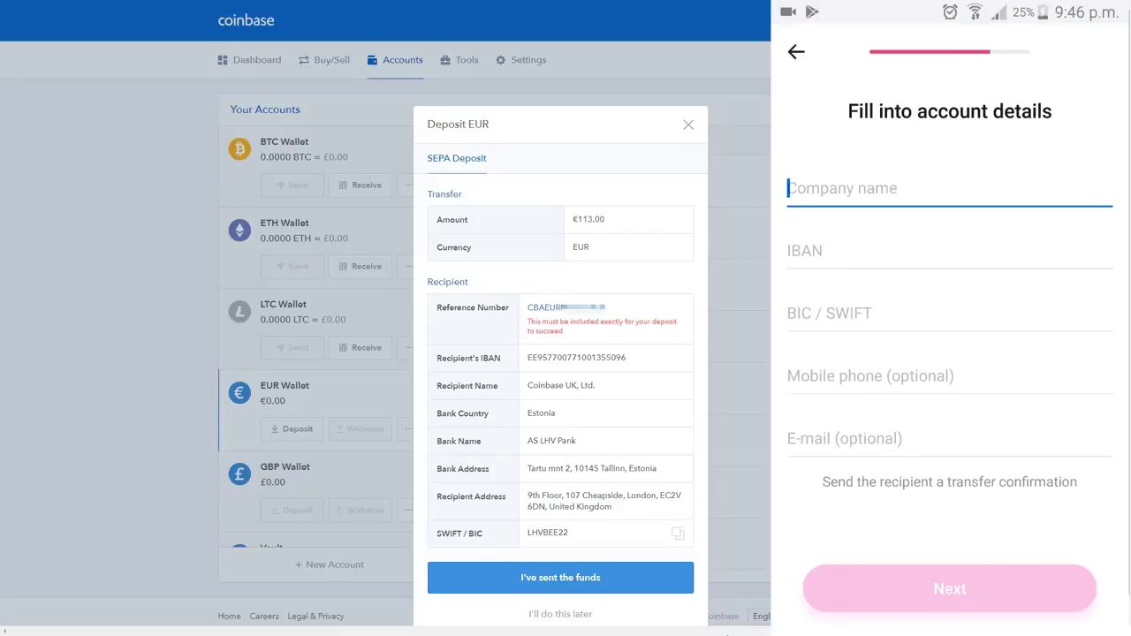
text(Coinbase UK, L)
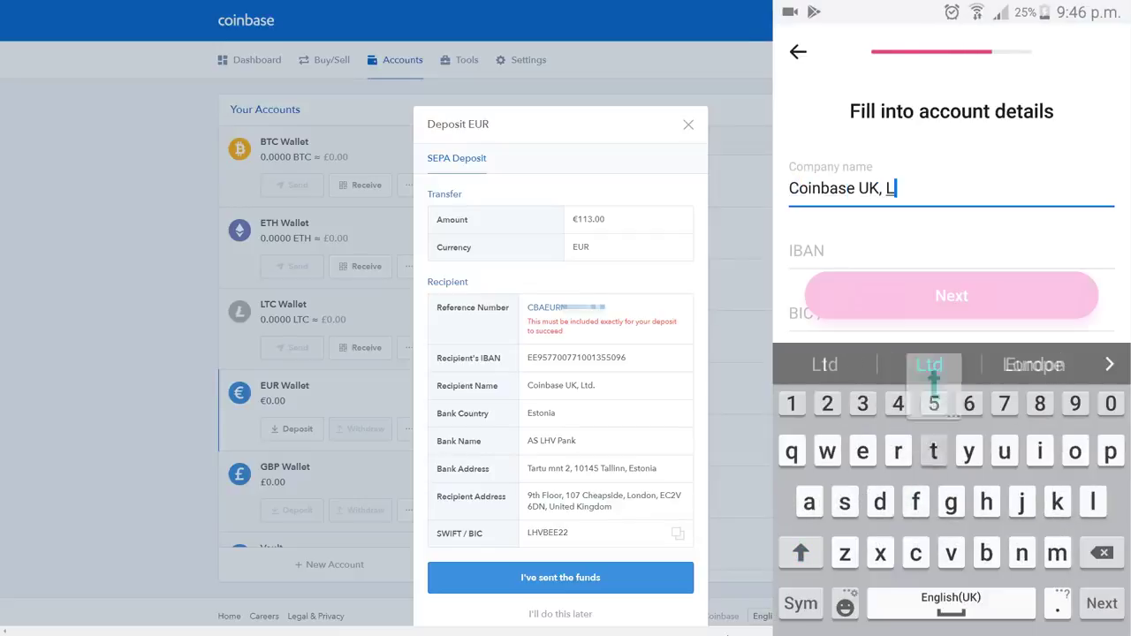
text(td.)
key(Return)
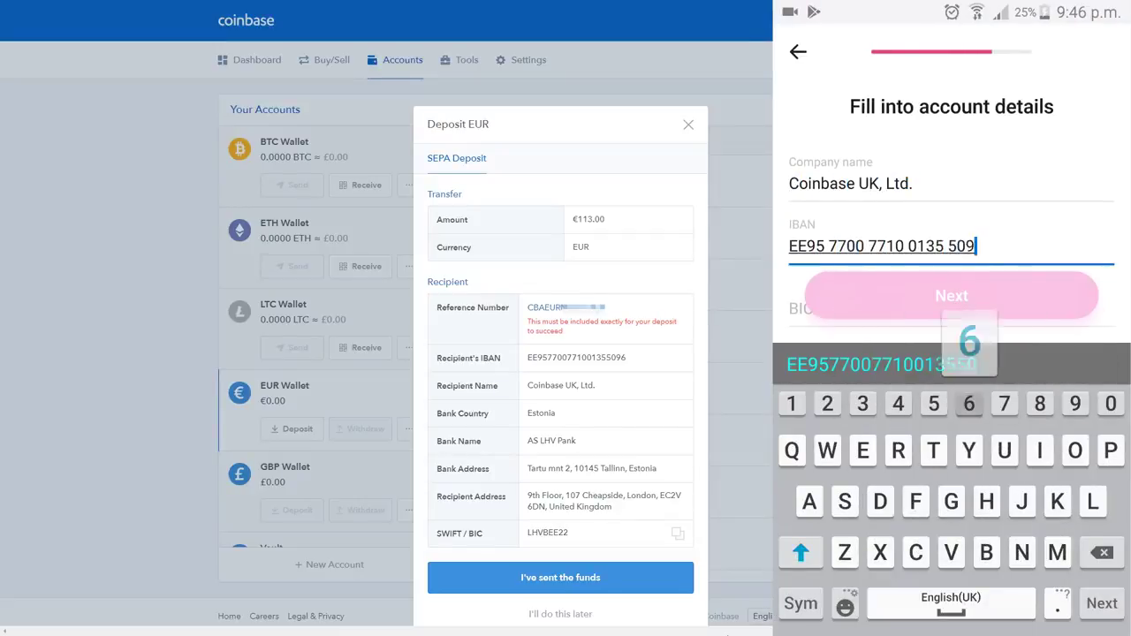
key(Return)
text(LHVBEE22)
click(952, 295)
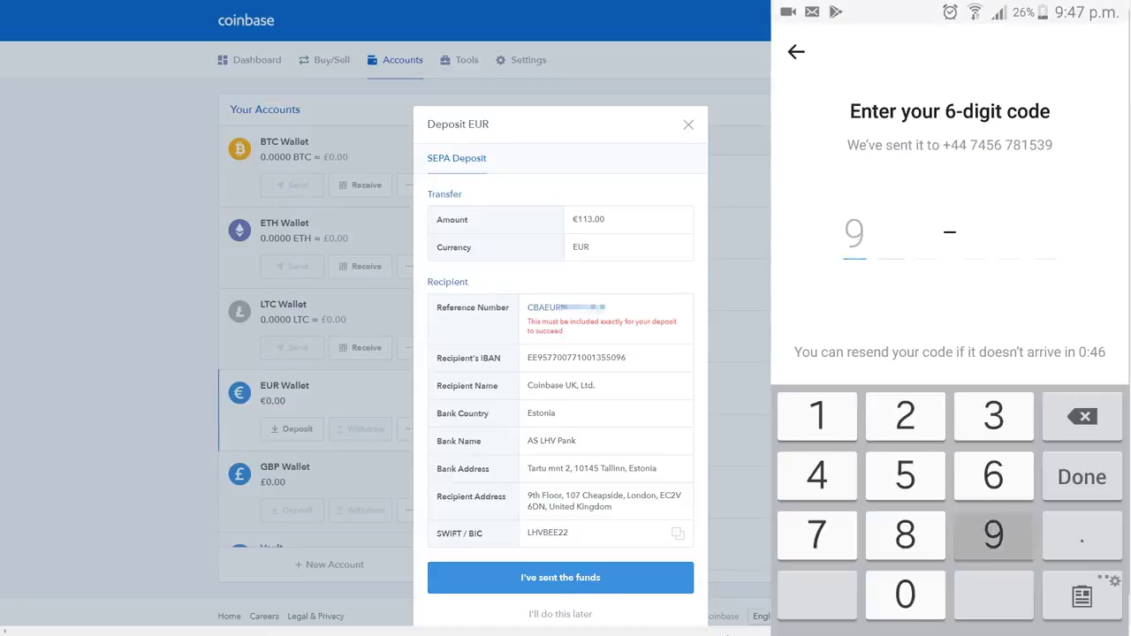
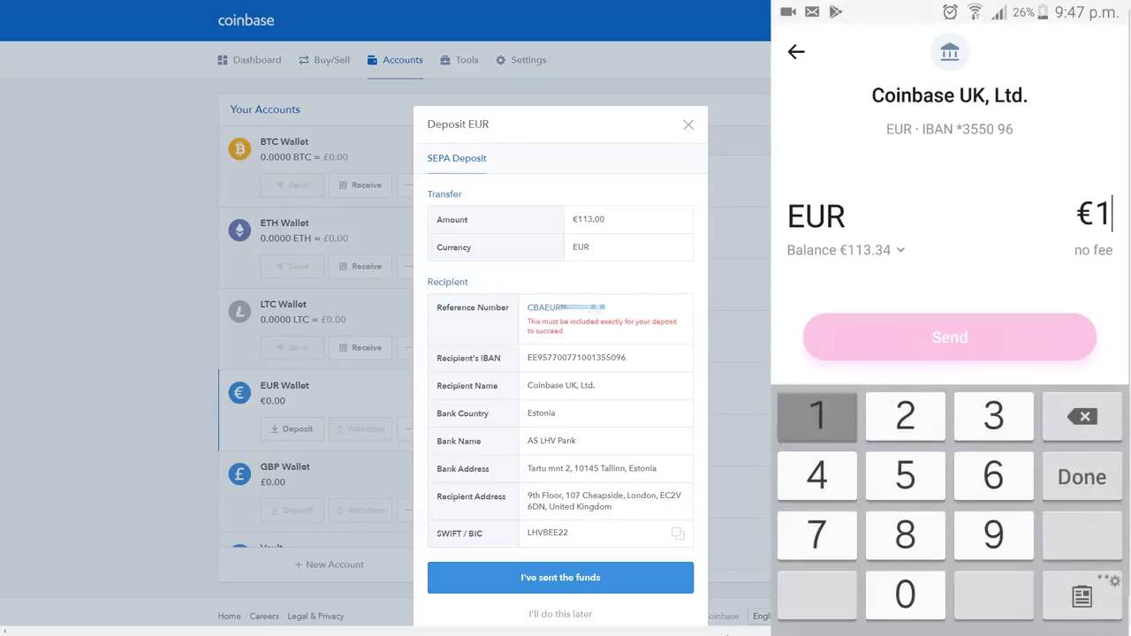
Verify with the SMS code, enter €113 with the deposit reference, and send it
key(Return)
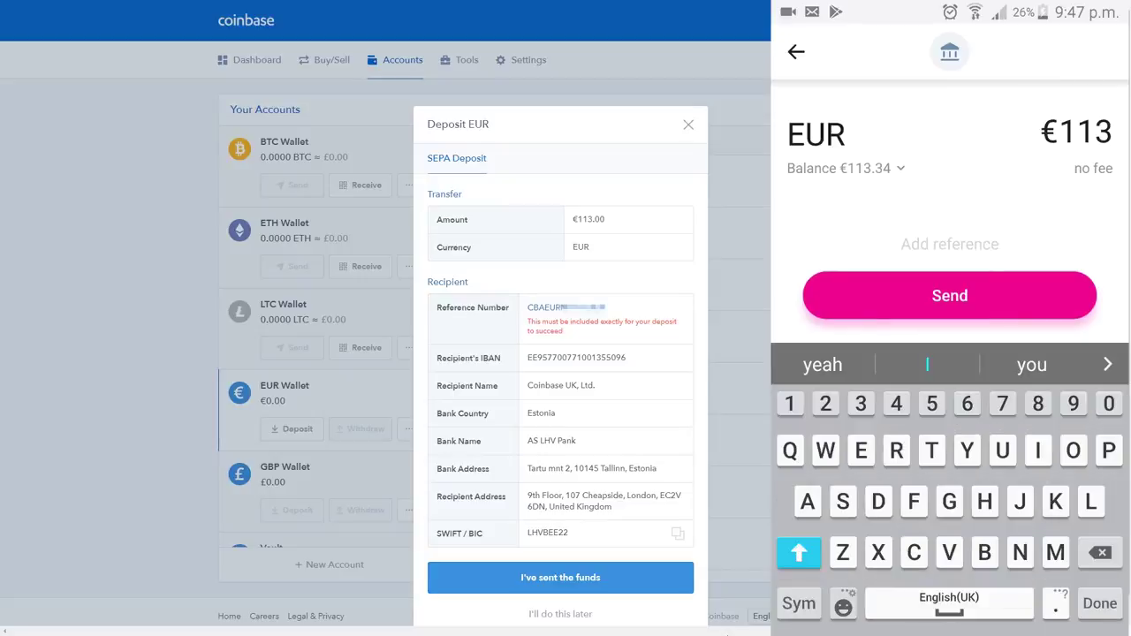
click(866, 363)
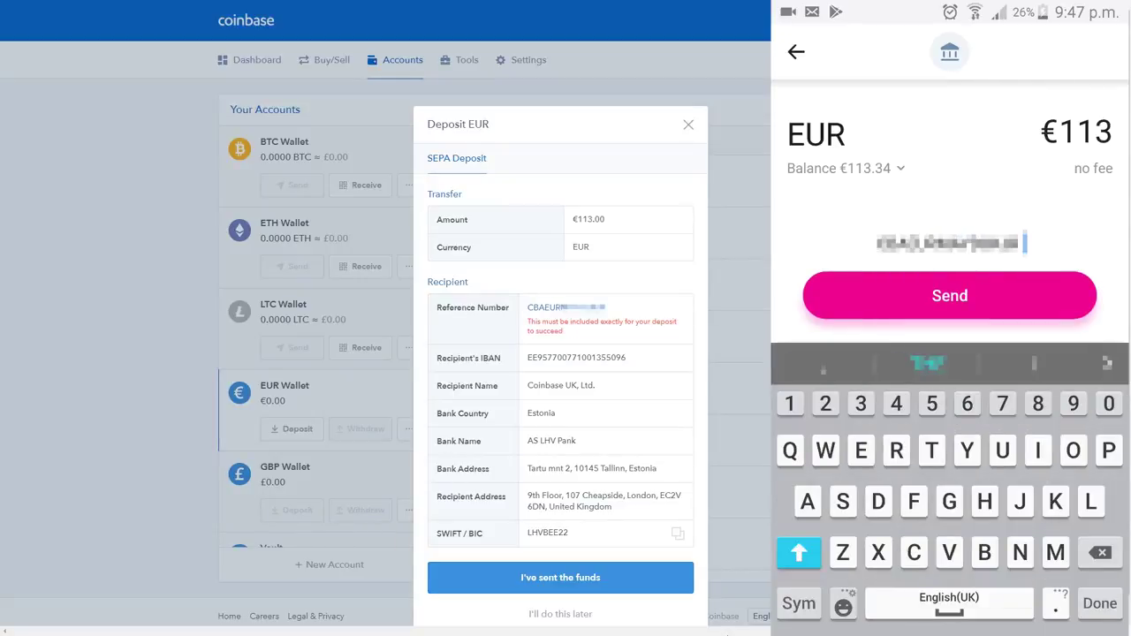
click(950, 295)
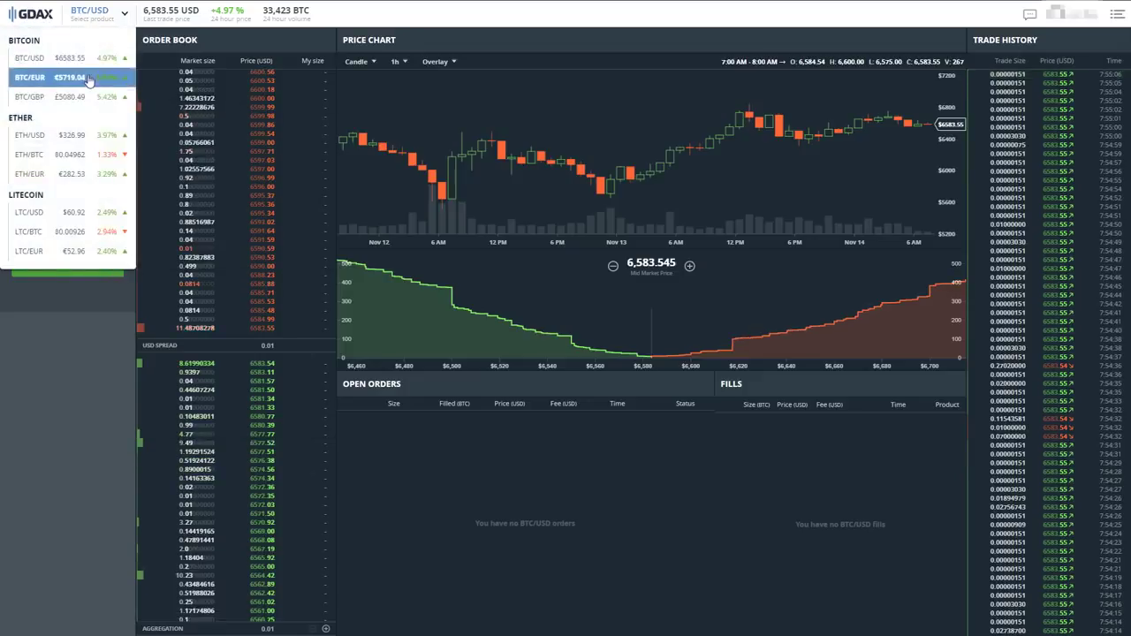
Deposit €113 from the Coinbase EUR Wallet into the GDAX balance and close the confirmation
click(89, 79)
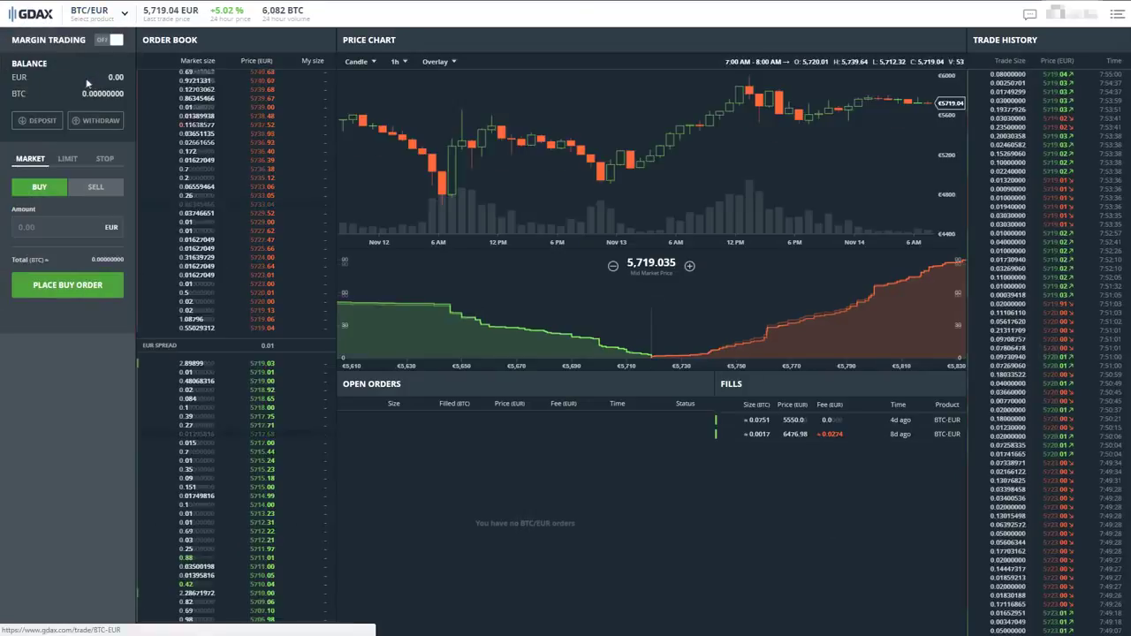
click(40, 120)
click(371, 110)
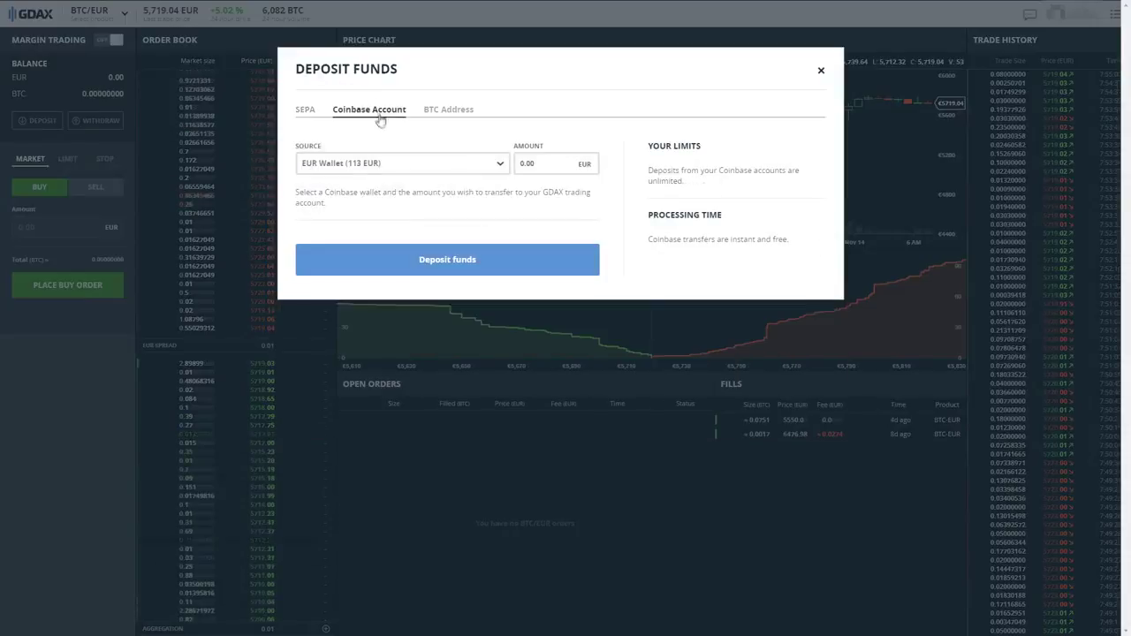
click(407, 164)
click(410, 189)
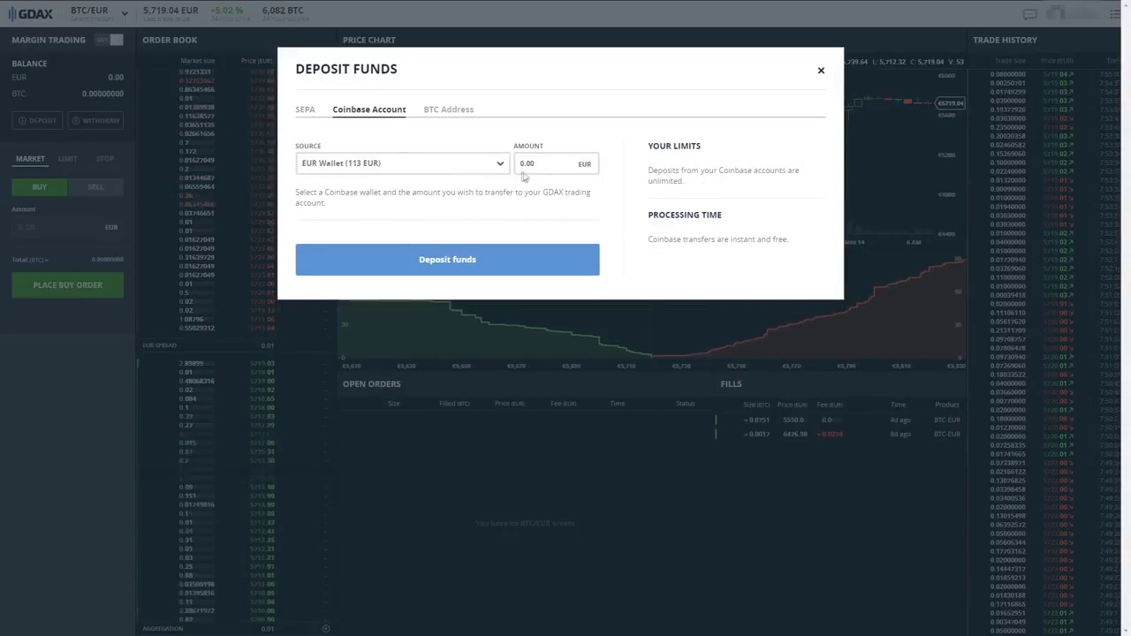
click(525, 177)
text(113)
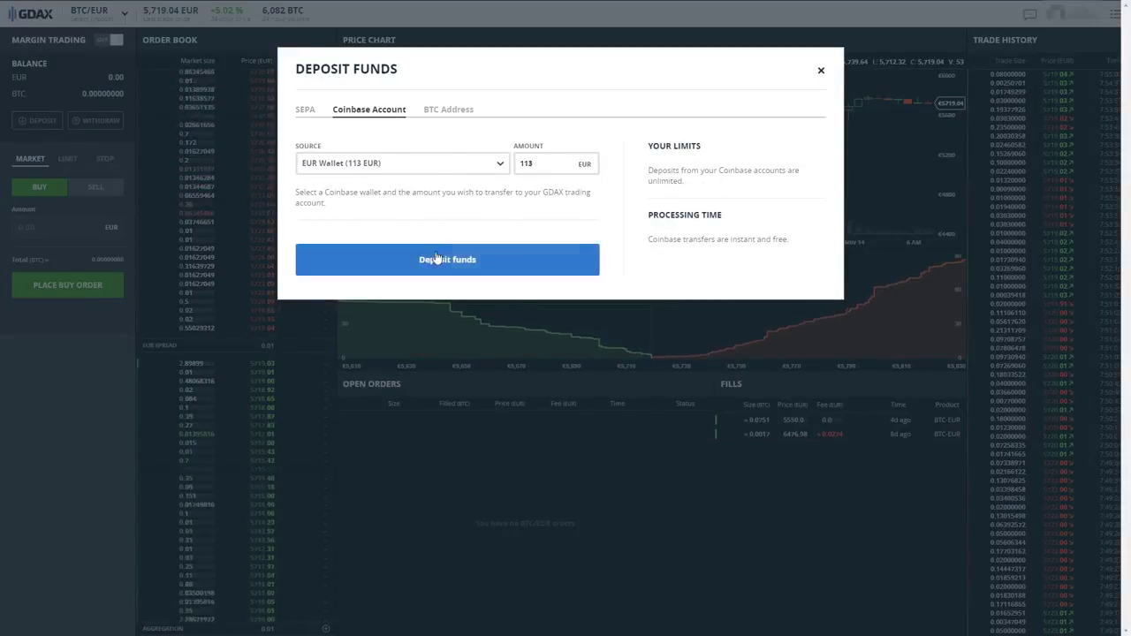
click(437, 259)
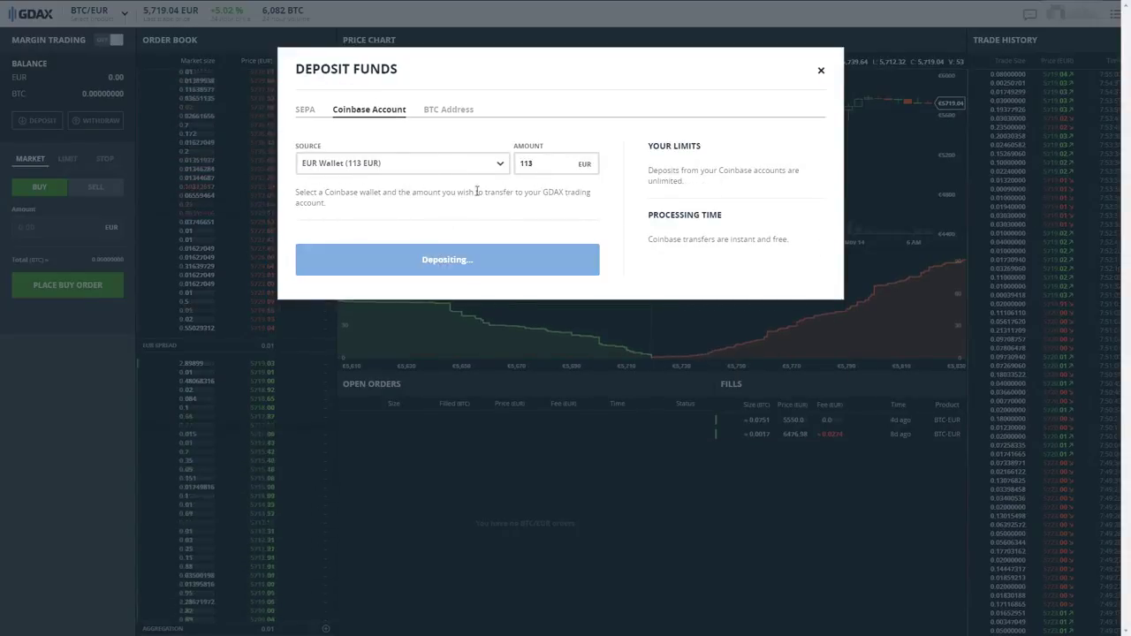
click(821, 69)
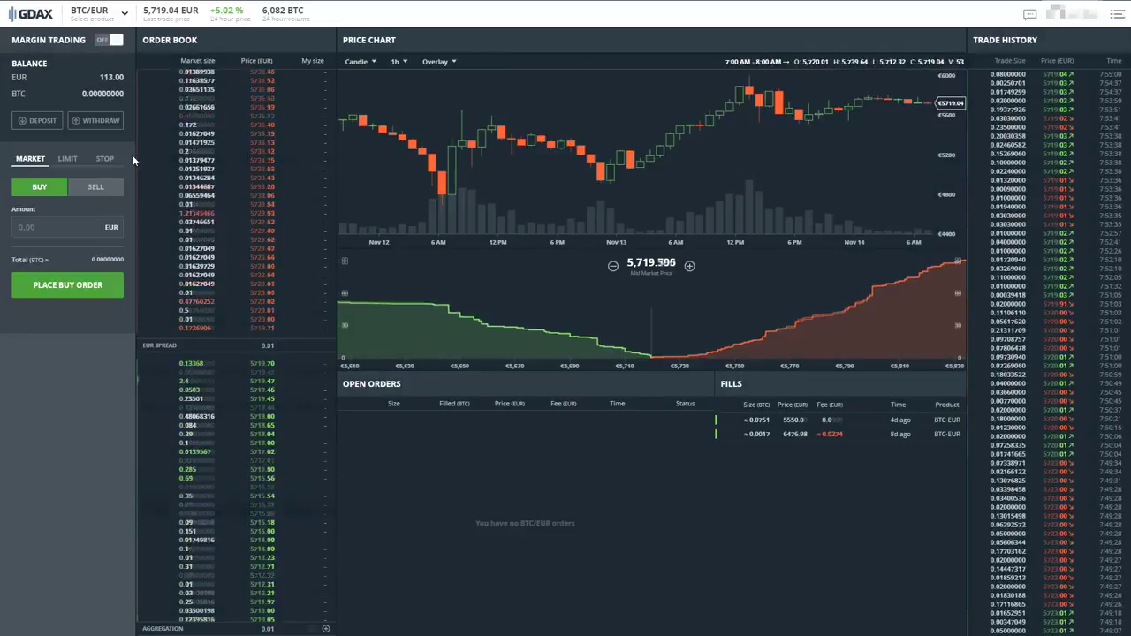
Place a market buy order spending 113 EUR on Bitcoin
click(53, 230)
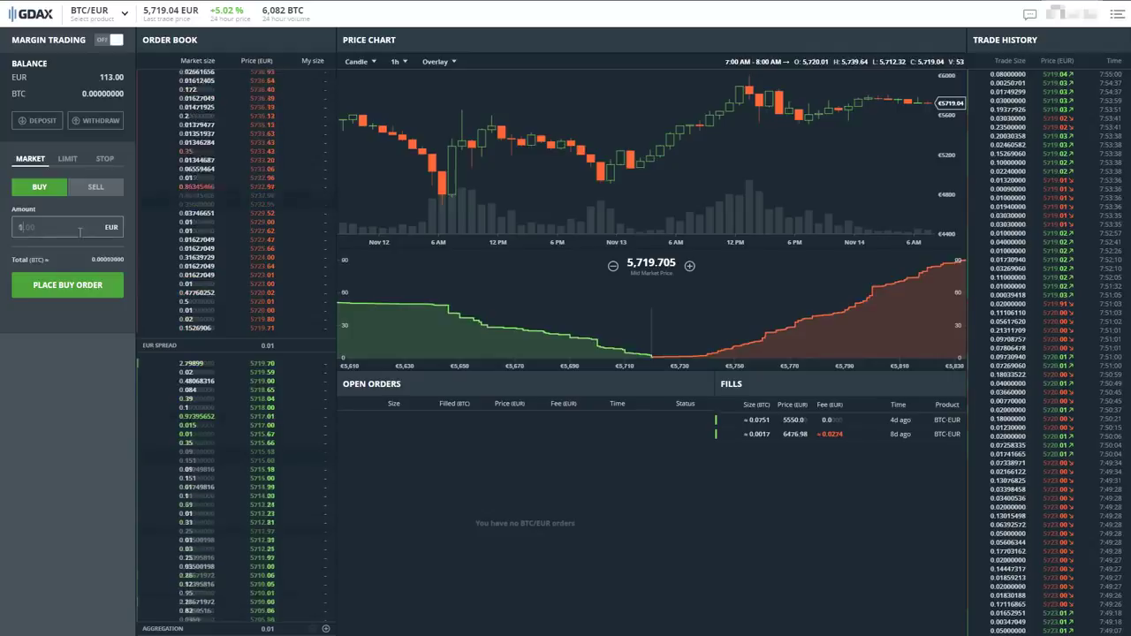
text(113)
click(68, 285)
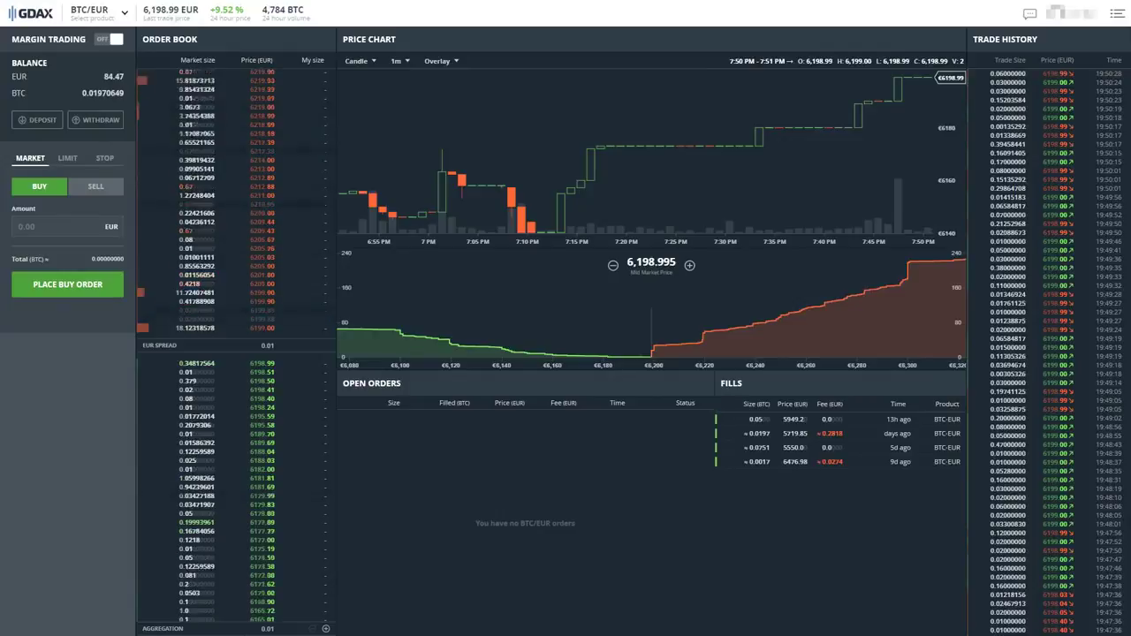
Place a 0.01 BTC limit buy order at €6198.50 in GDAX
click(67, 158)
click(64, 226)
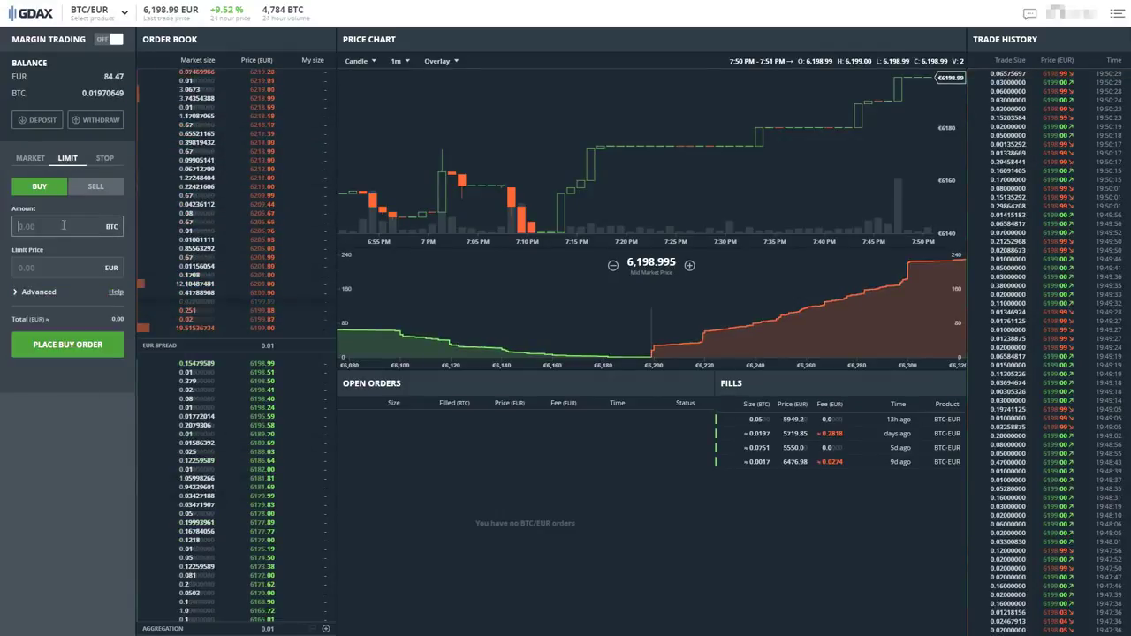
text(0.01)
click(69, 265)
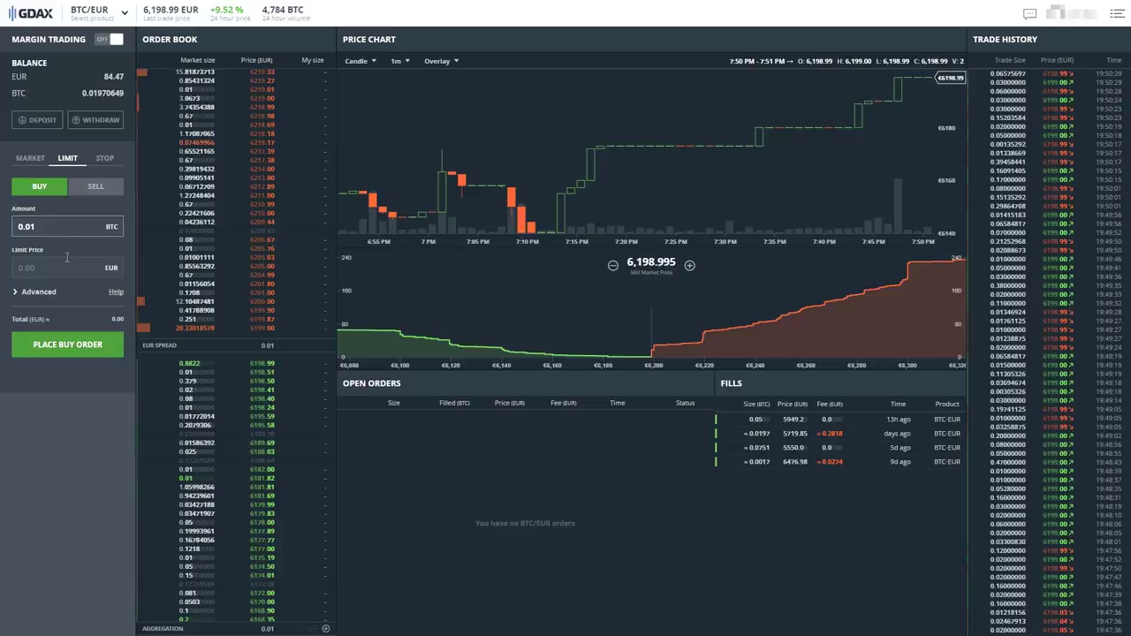
click(66, 261)
text(6198.)
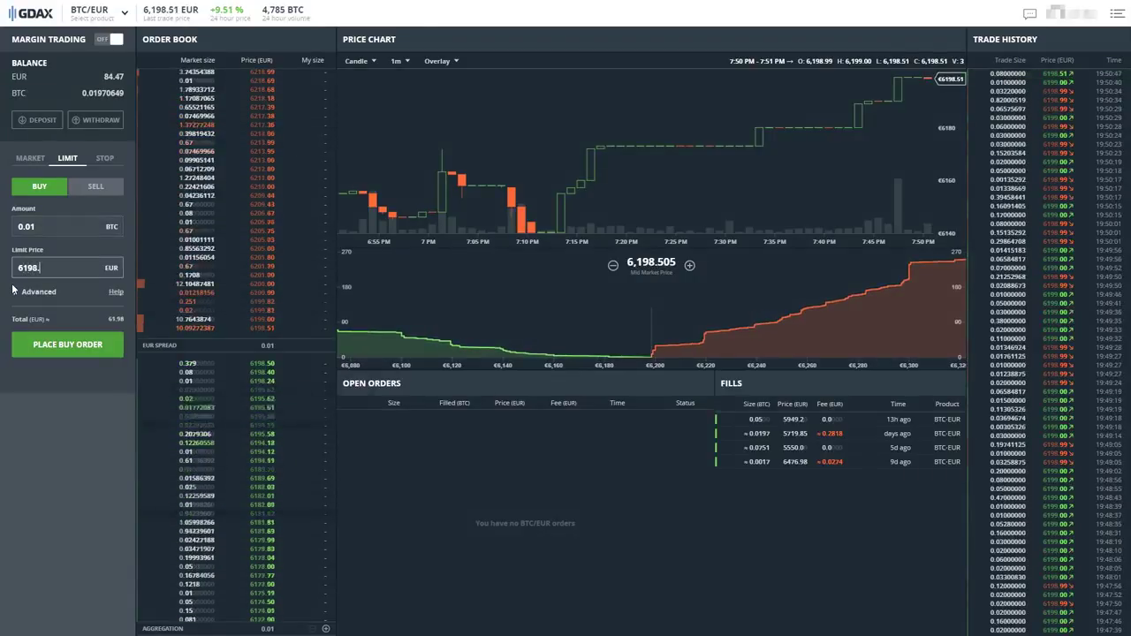
text(50)
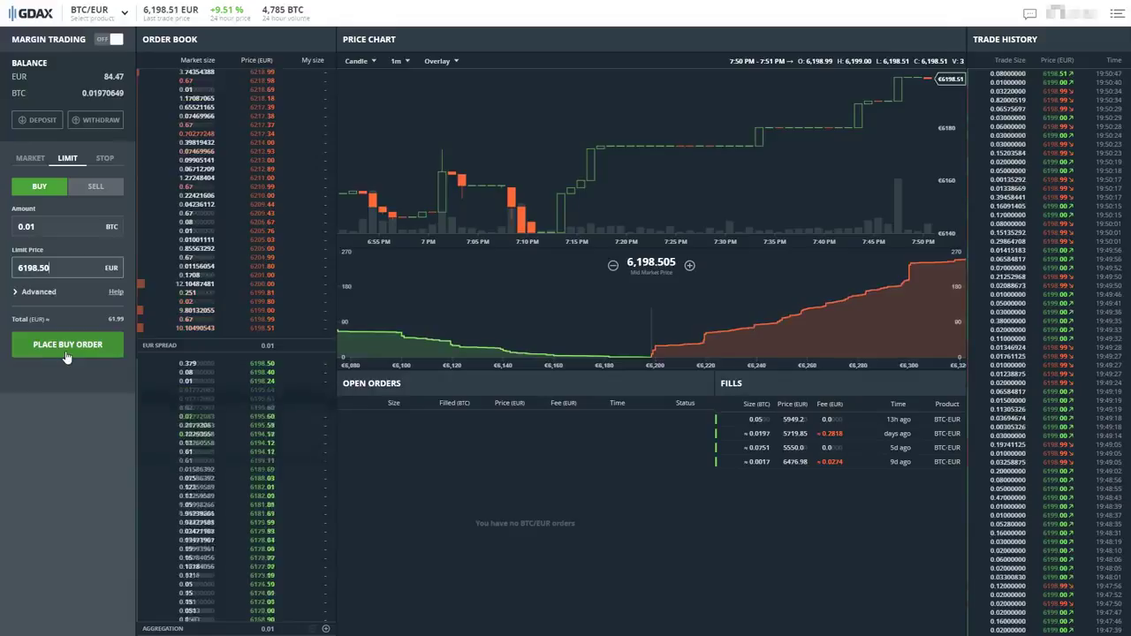
click(66, 351)
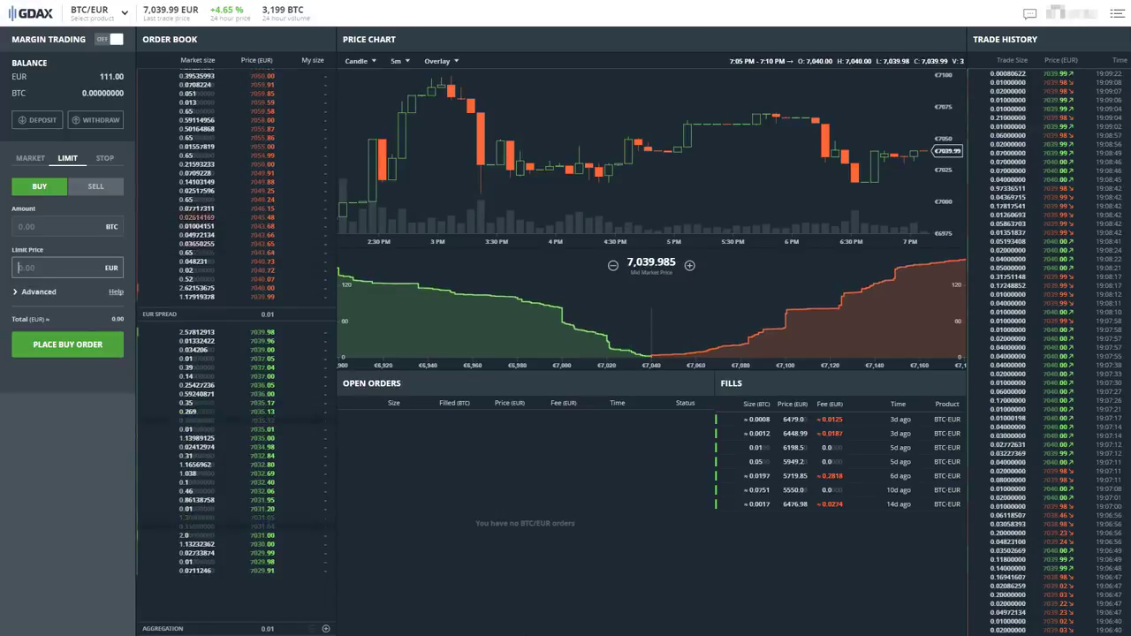
Submit a second 0.01 BTC limit buy at €4000, left open
click(73, 227)
text(0.01)
click(60, 272)
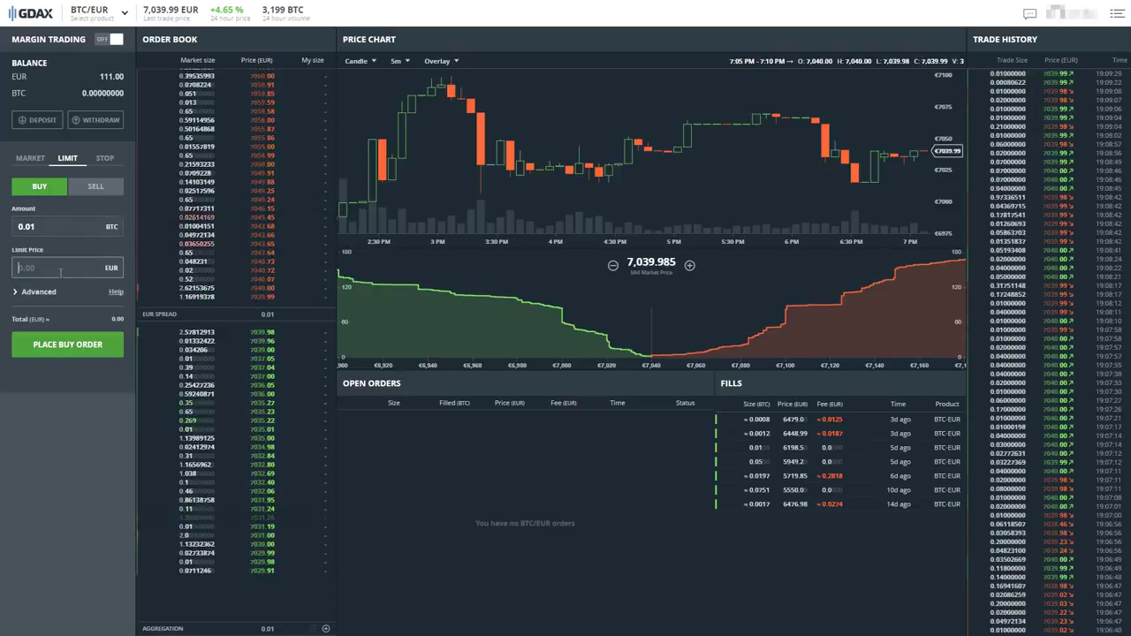
text(4000)
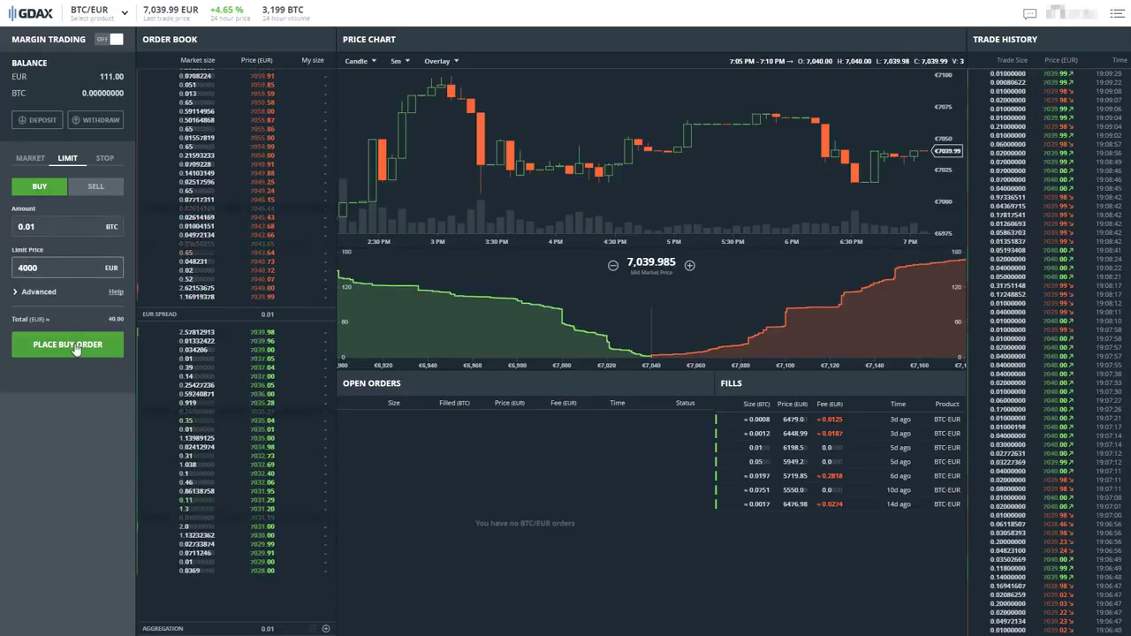
click(76, 347)
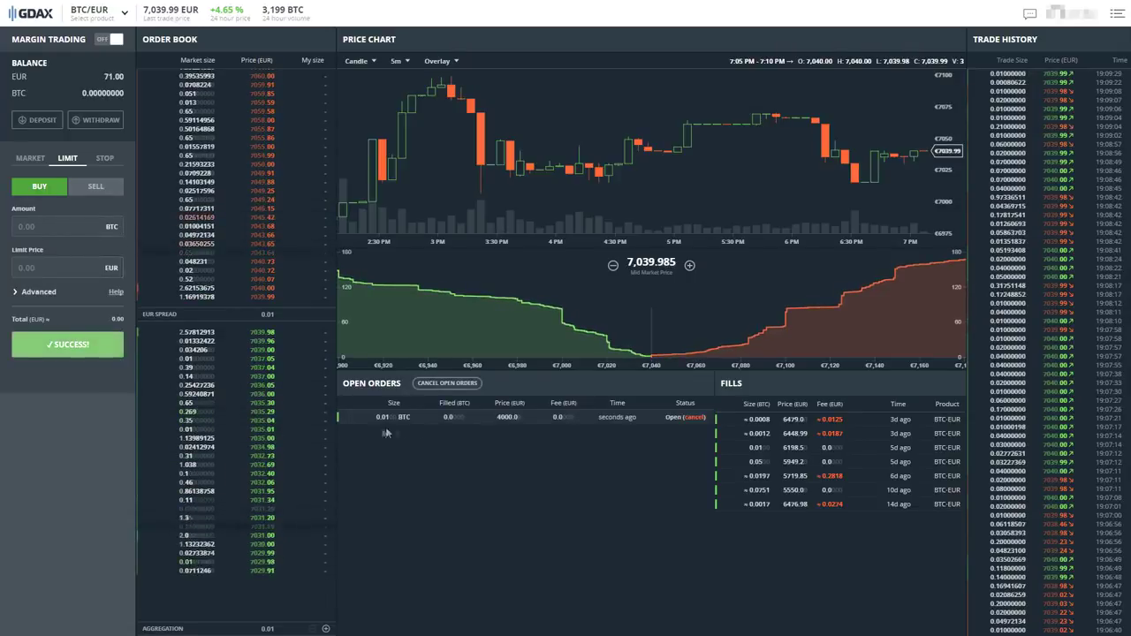